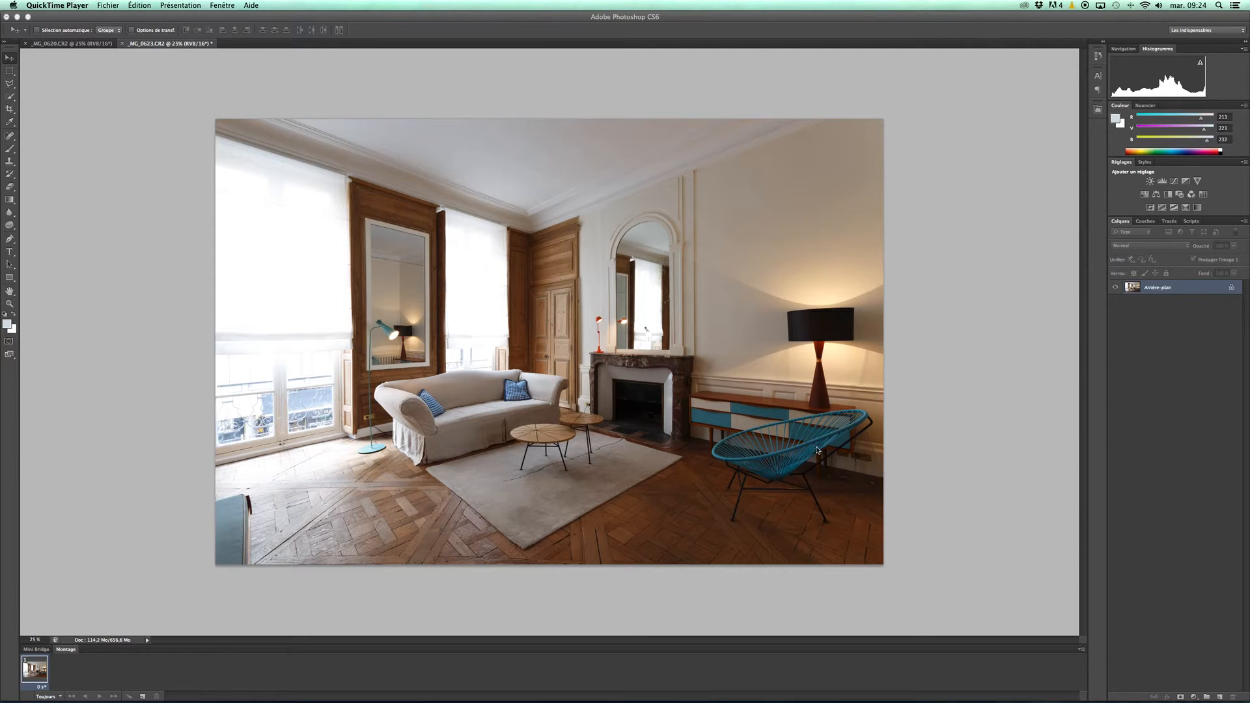
- Copy the entire dark exposure _MG_0620.CR2 and paste it as a new layer into _MG_0623.CR2
left_click(67, 42)
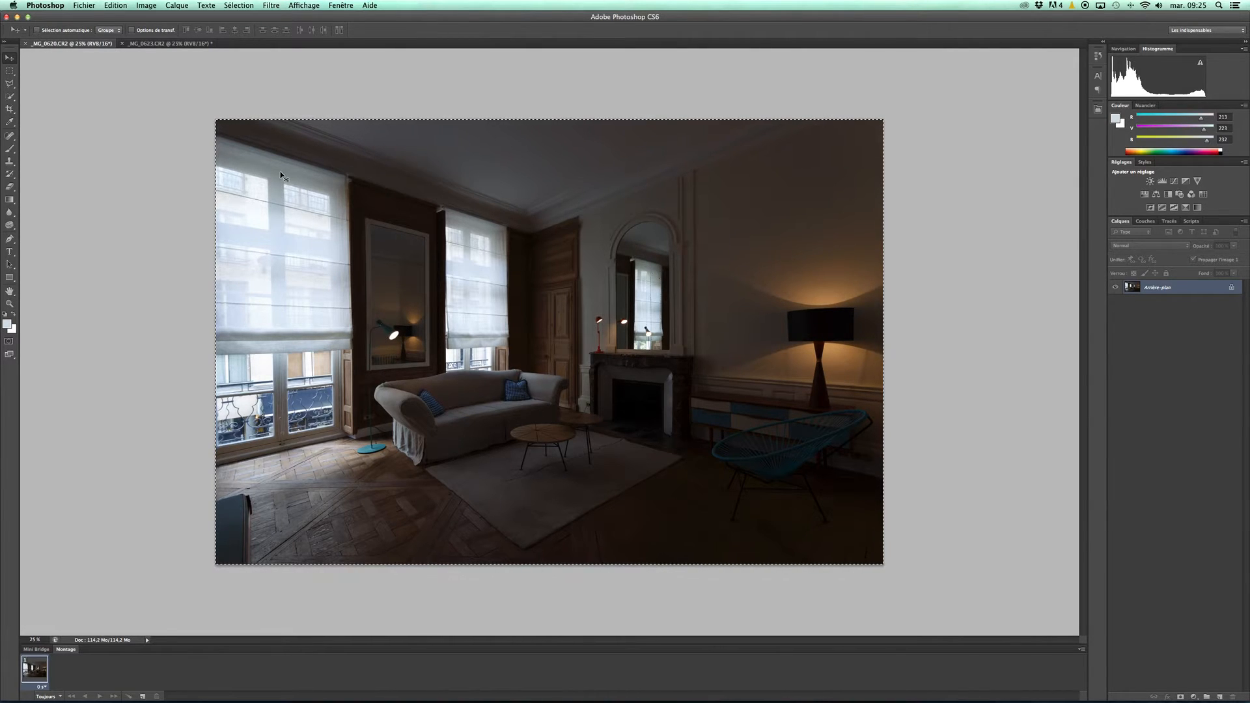
key("super+a")
key("super+c")
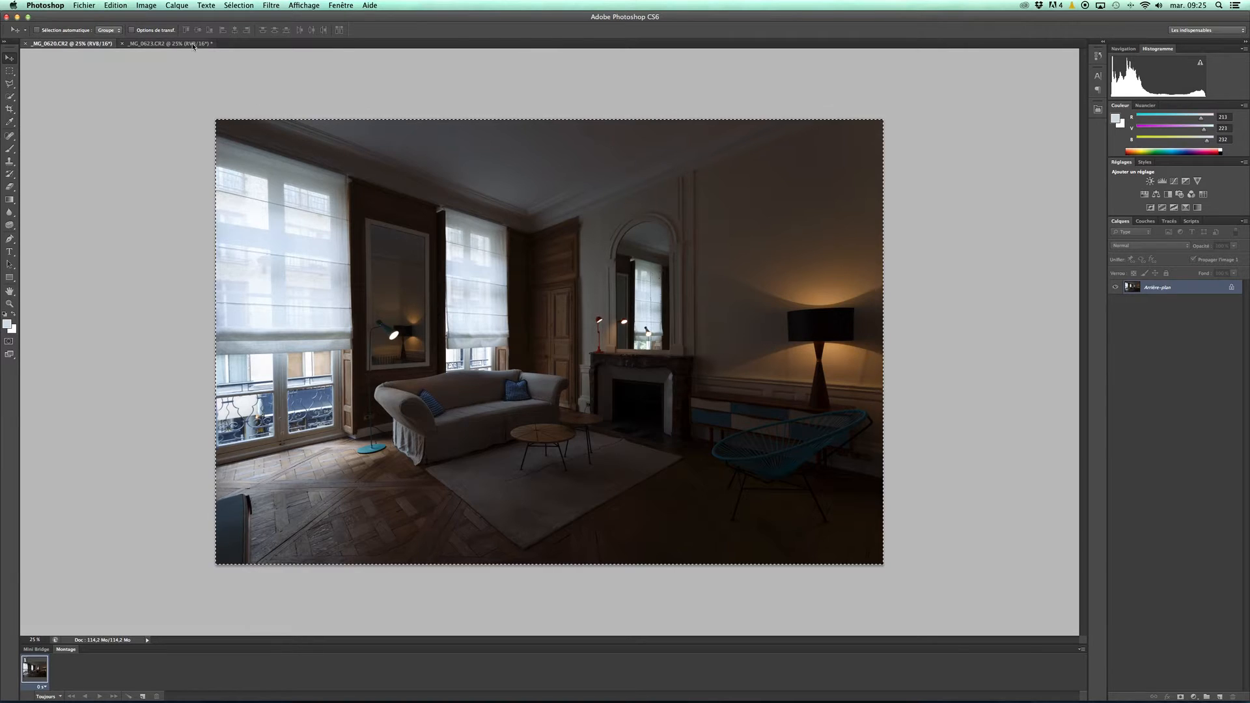
left_click(166, 43)
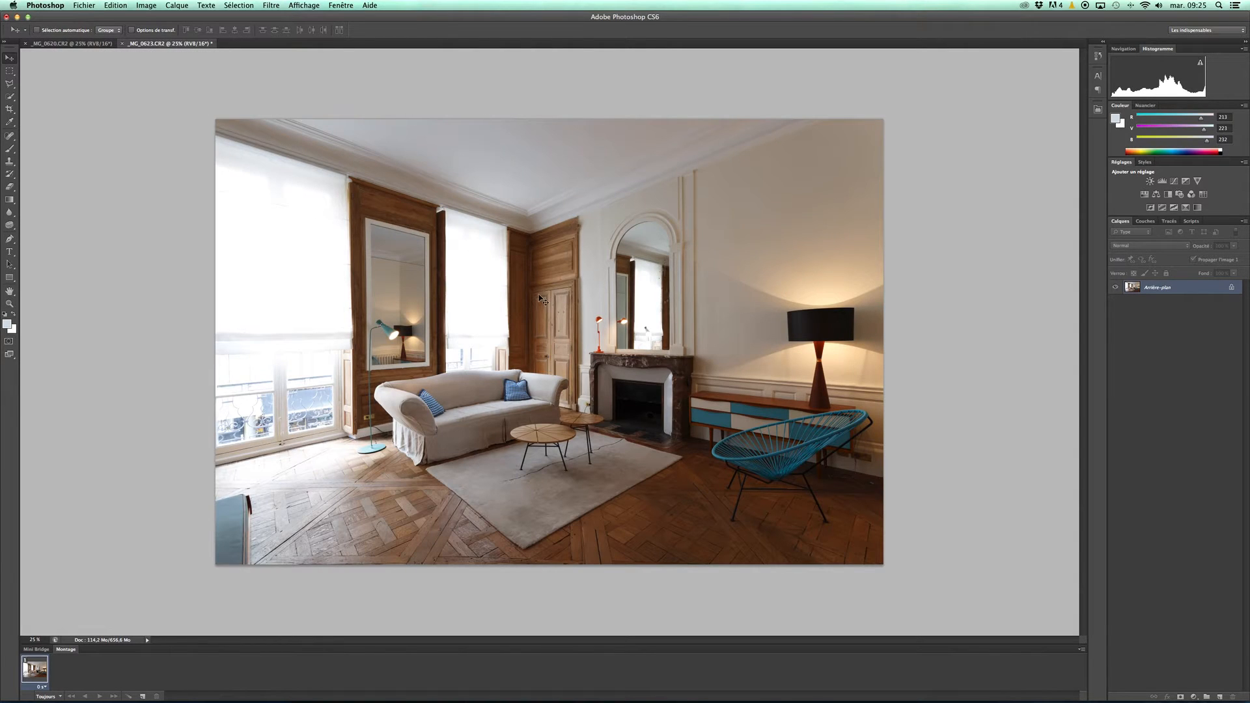
key("super+v")
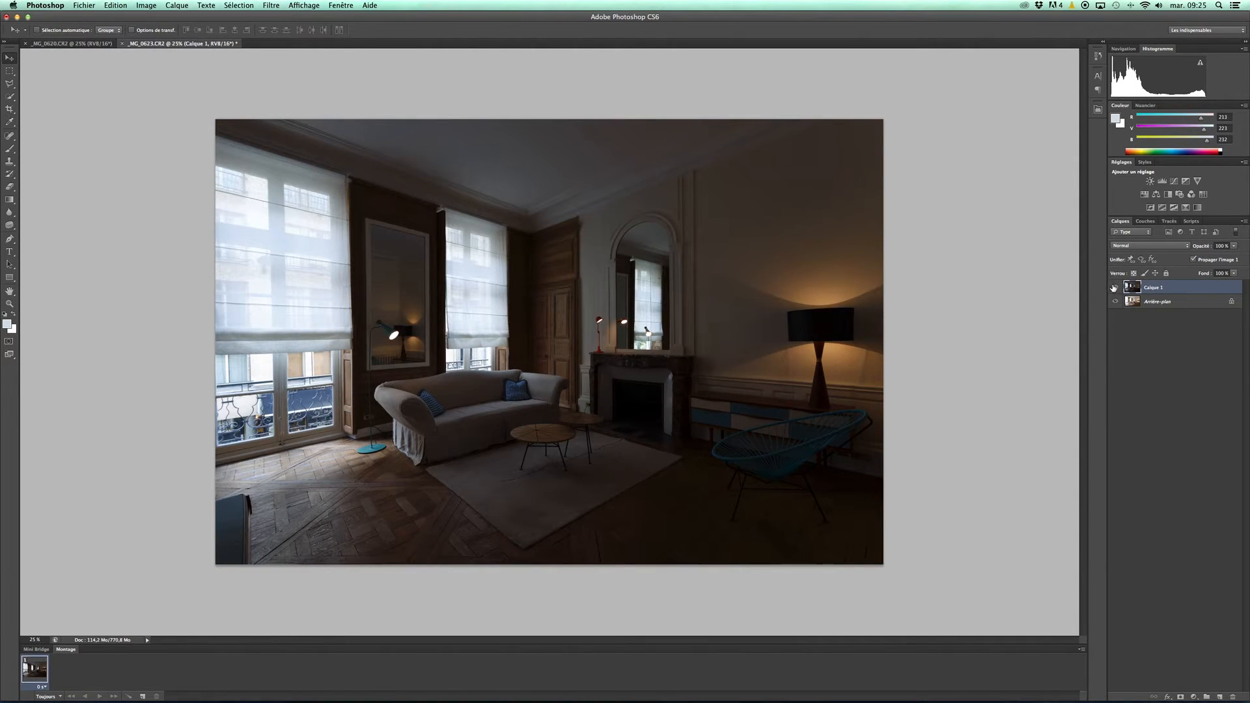
- Duplicate the Arrière-plan layer beneath the pasted dark layer and leave the dark layer hidden
left_click(1115, 288)
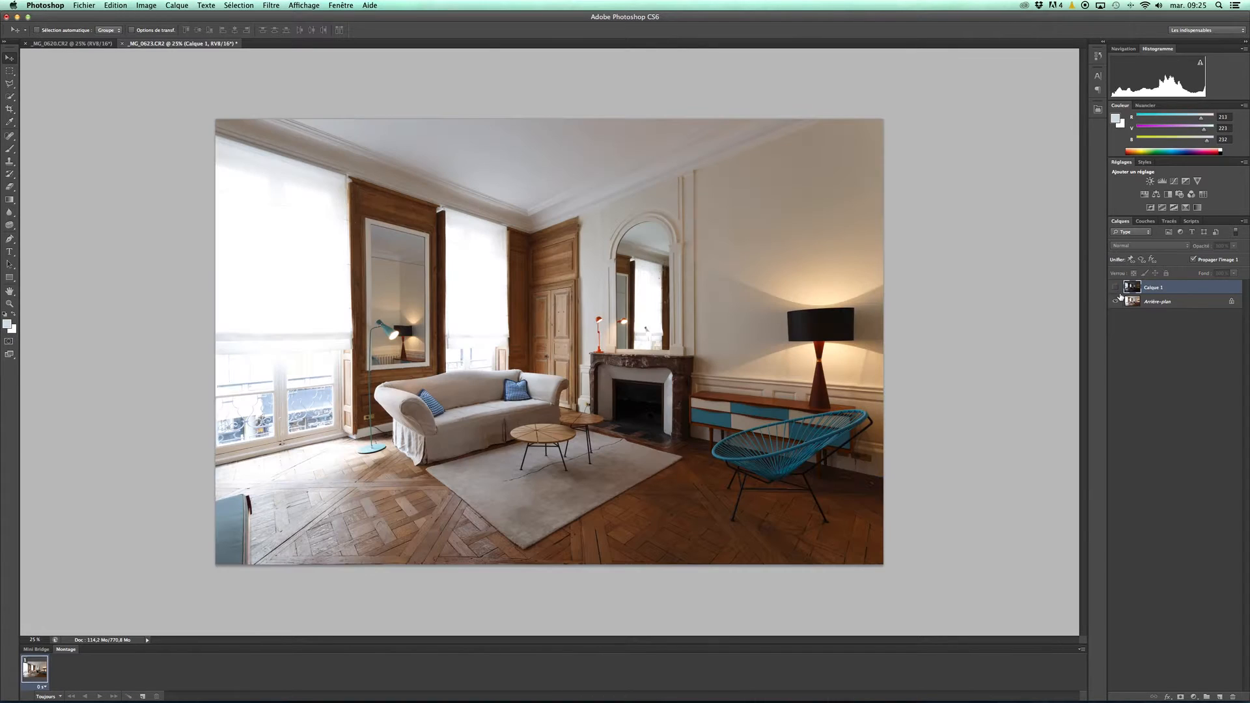
left_click(1126, 304)
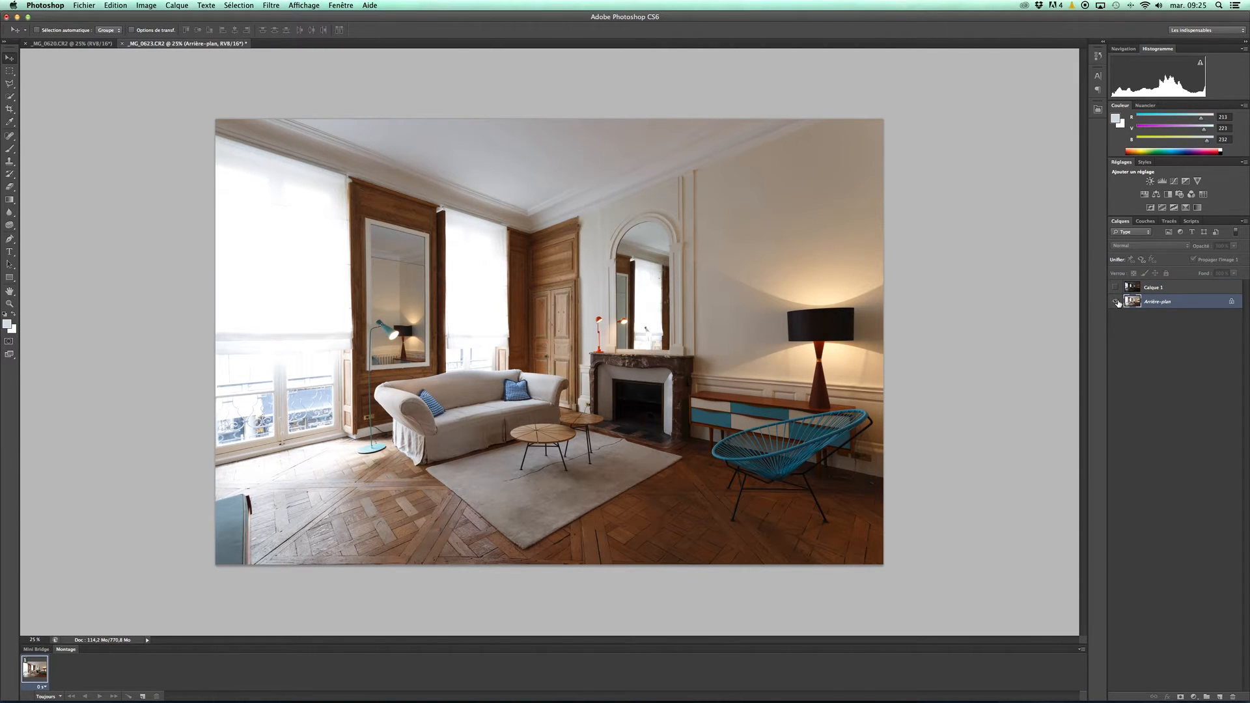
key("super+j")
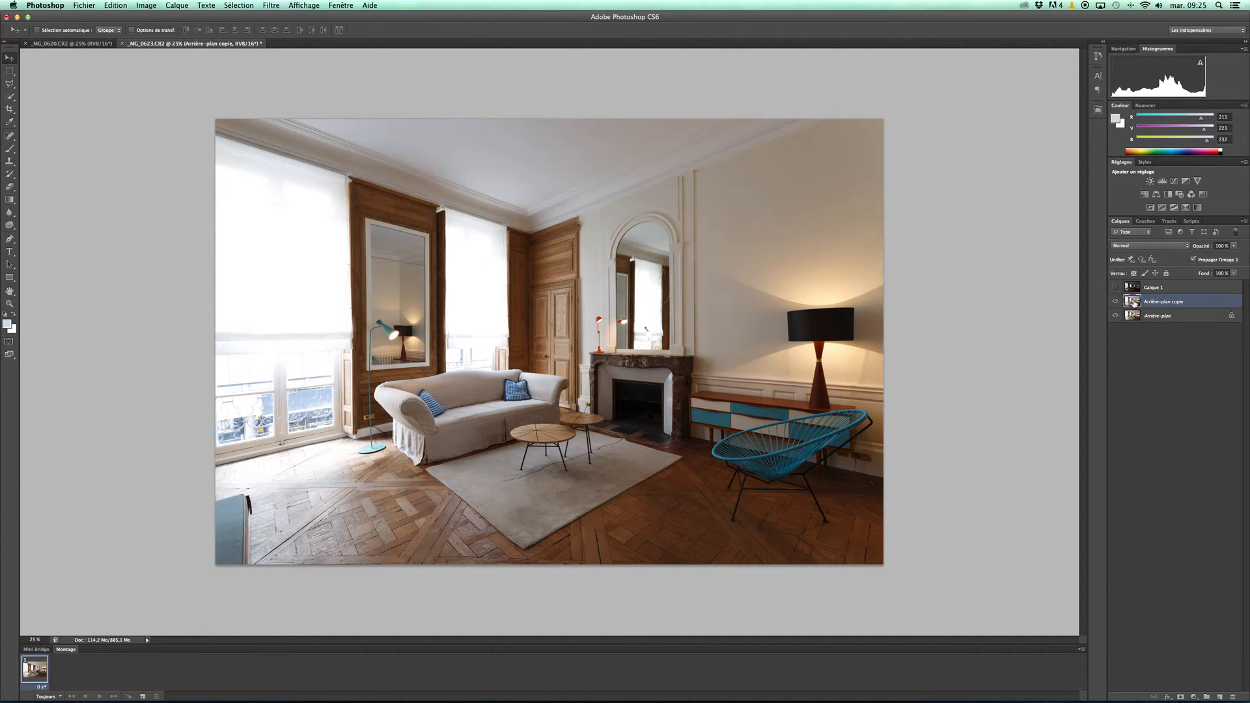
left_click(1115, 290)
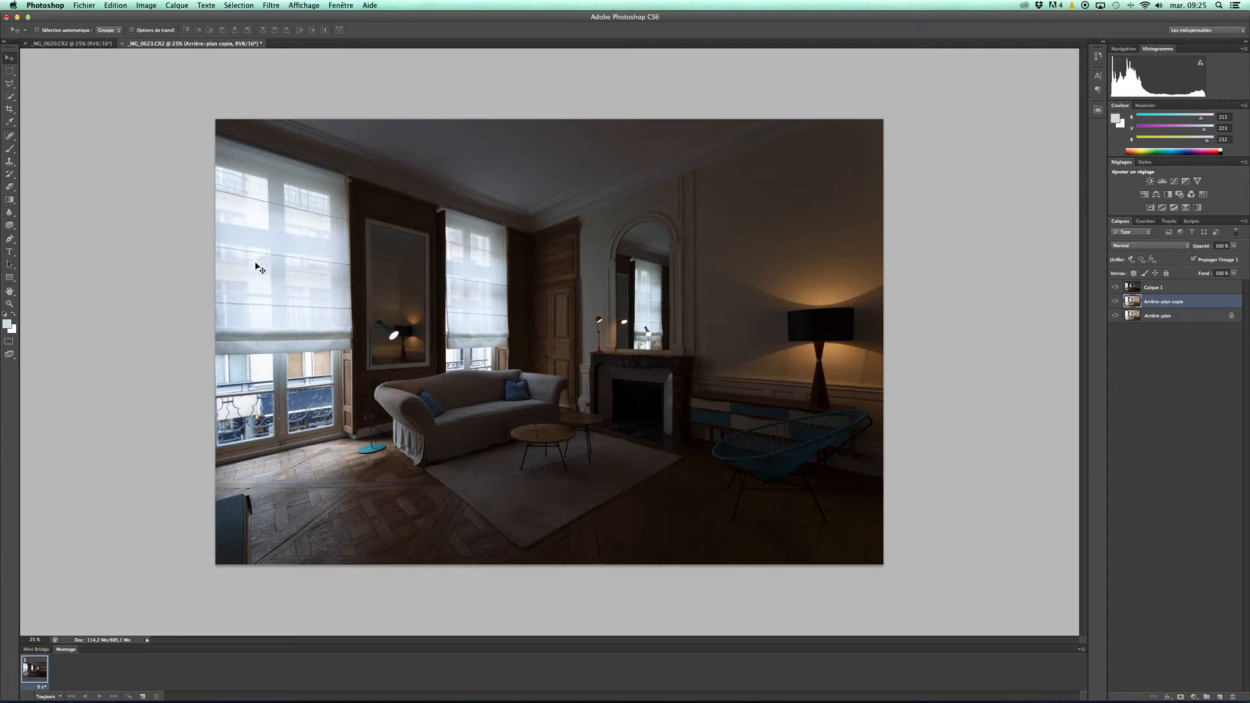
left_click(1115, 288)
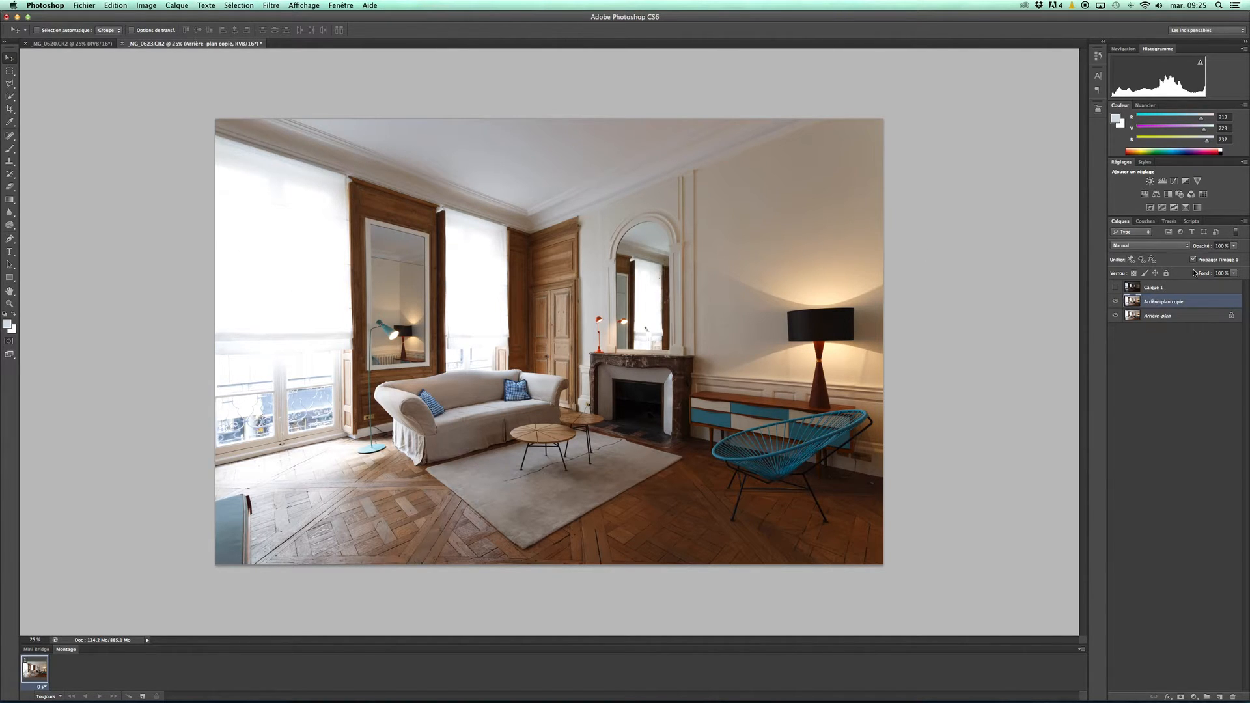
- Sample the overexposed white of the large window's blind with the Eyedropper (Pipette) as the foreground colour
left_click(9, 122)
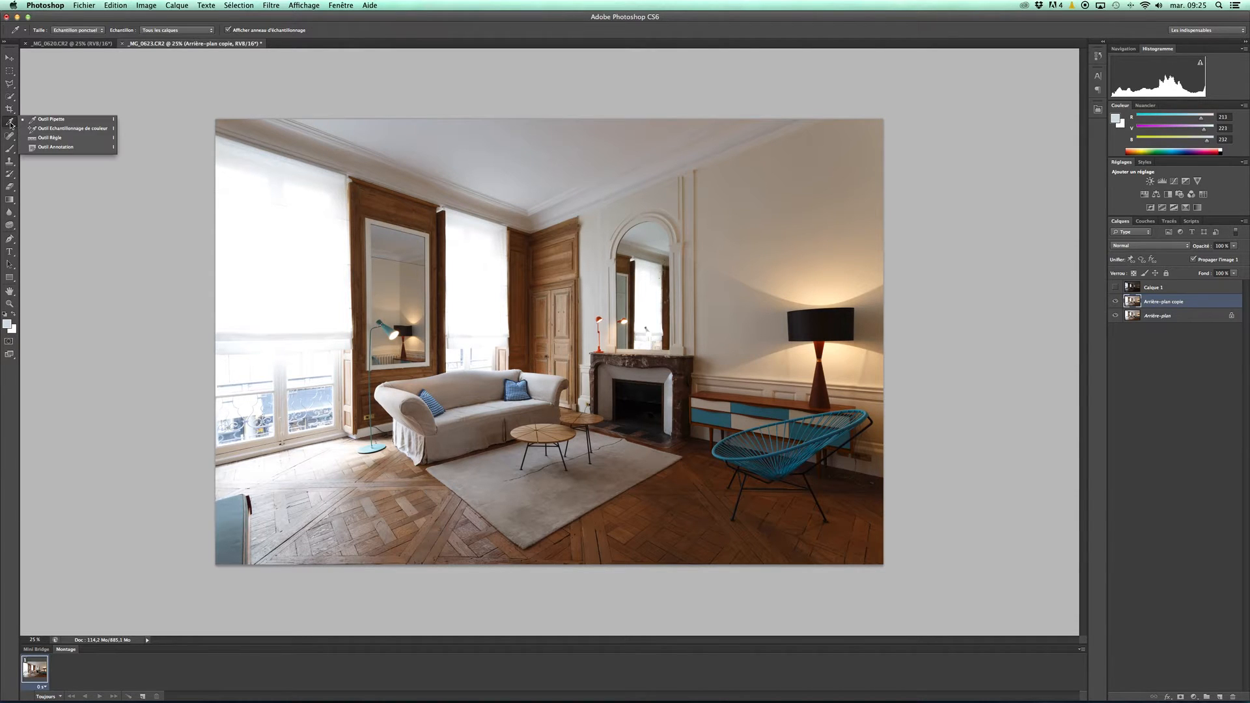
left_click(45, 124)
left_click(10, 124)
left_click(45, 123)
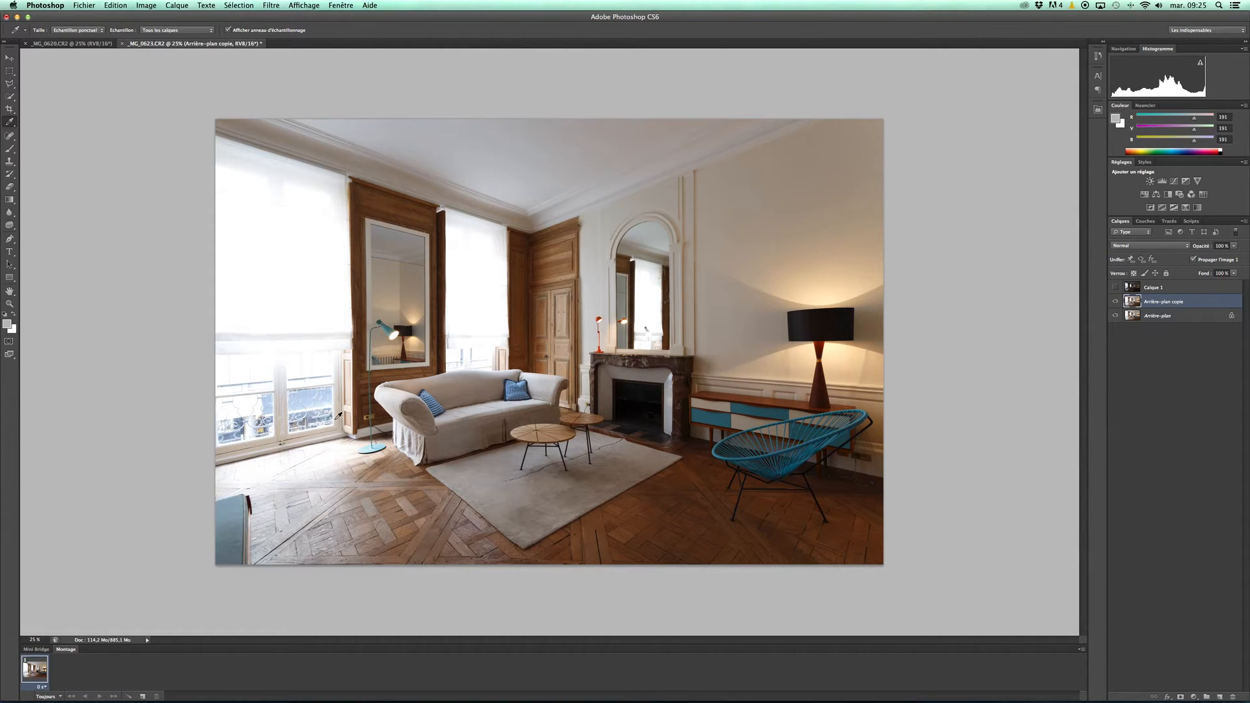
left_click_drag(277, 310, 278, 325)
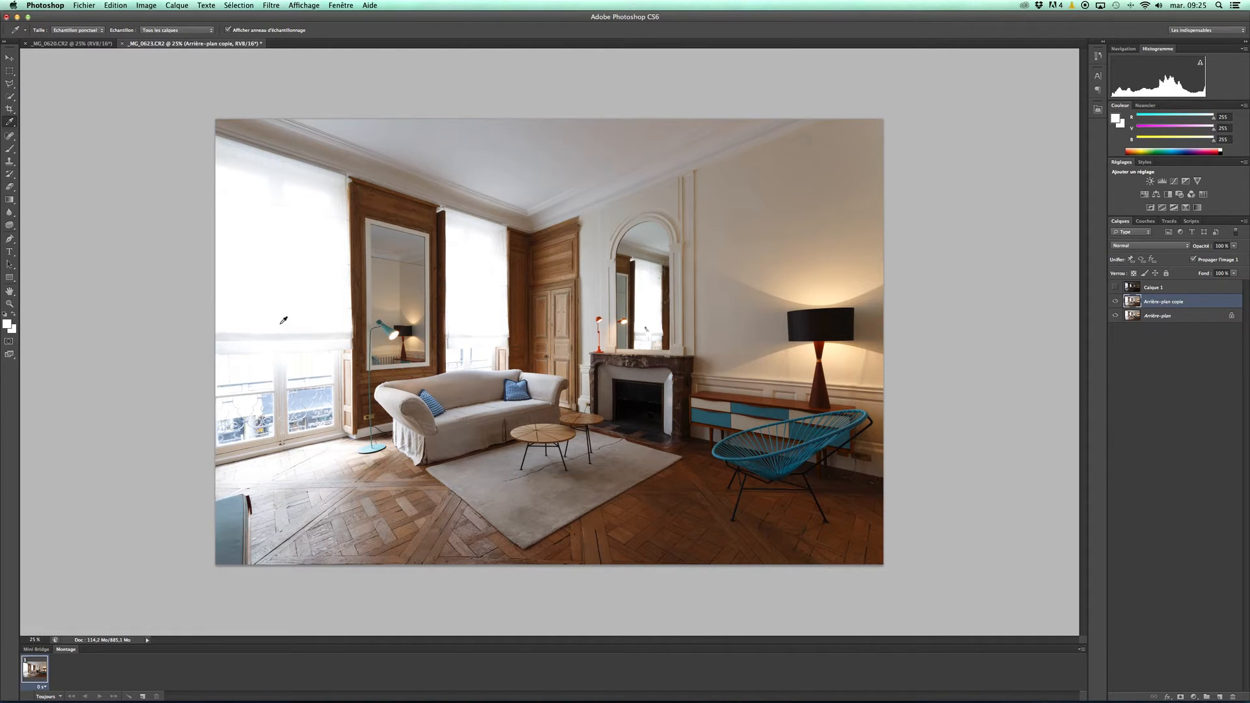
- Select the blown-out white areas with Color Range (Plage de couleurs), using a slightly lowered tolerance
left_click(231, 5)
left_click(250, 103)
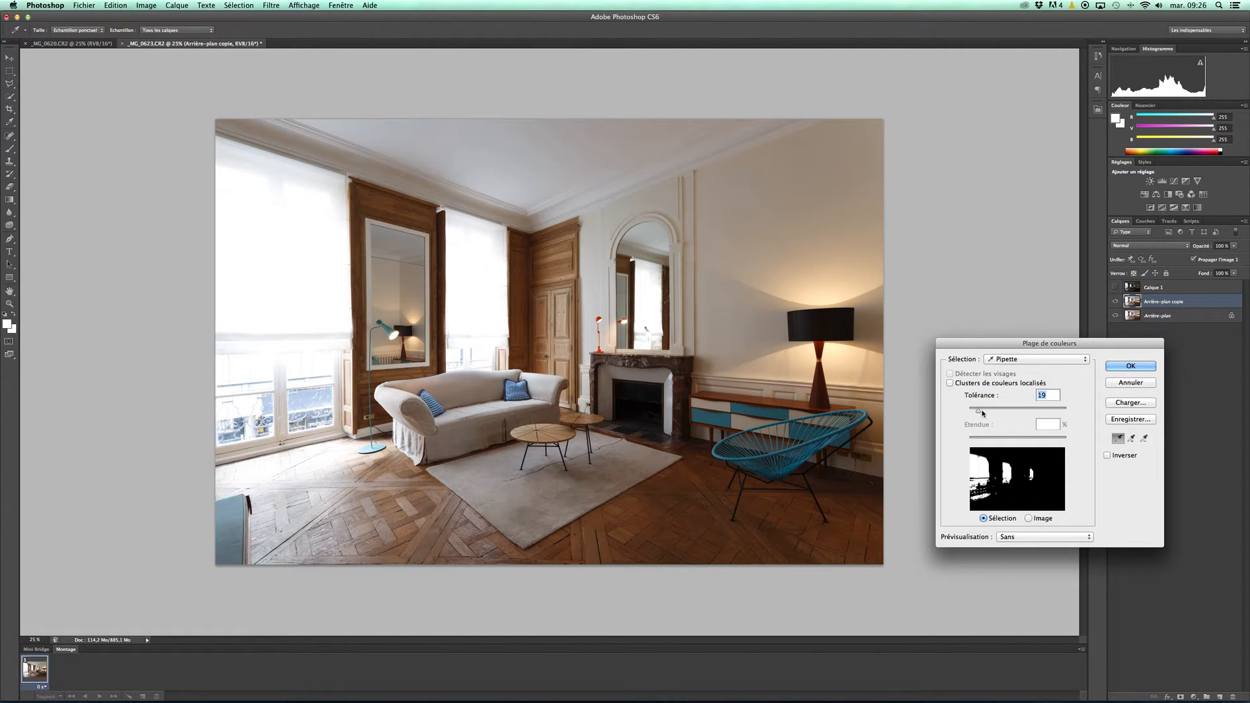
mouse_move(982, 412)
left_mouse_down()
mouse_move(1042, 411)
mouse_move(963, 413)
mouse_move(977, 412)
left_mouse_up()
left_click(1133, 368)
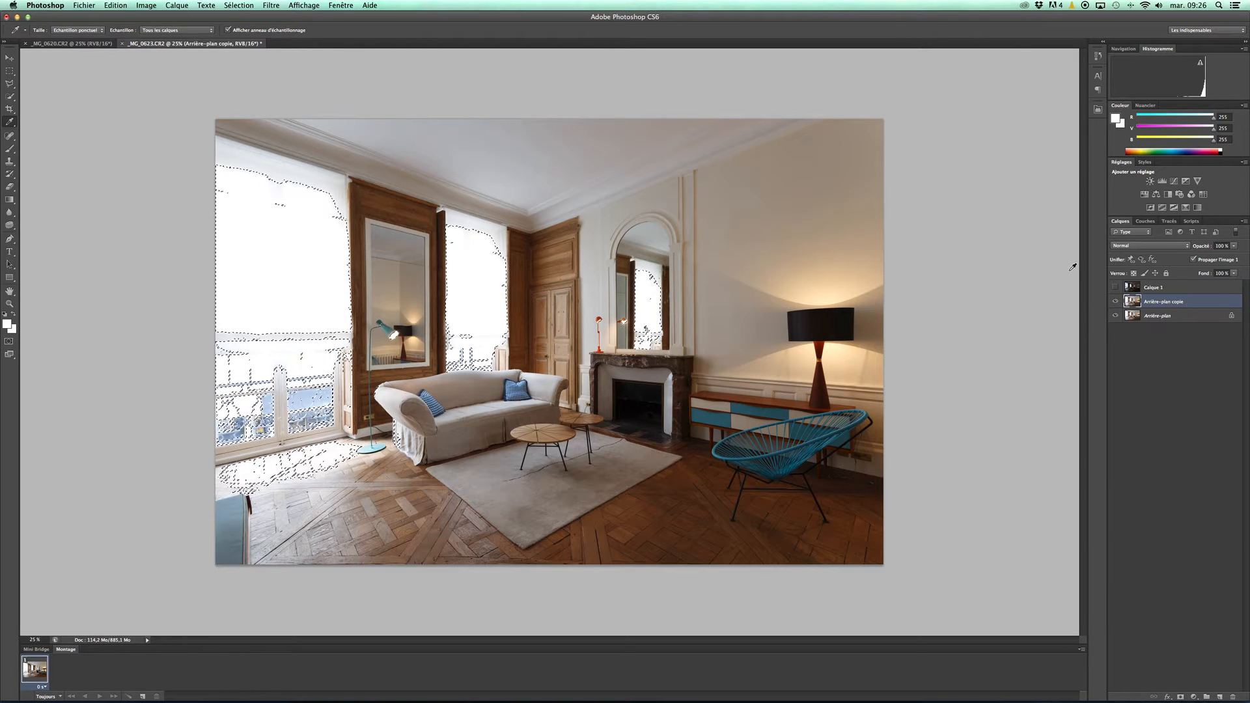
- Show the dark layer Calque 1 and add a layer mask to it from the active selection
left_click(1116, 289)
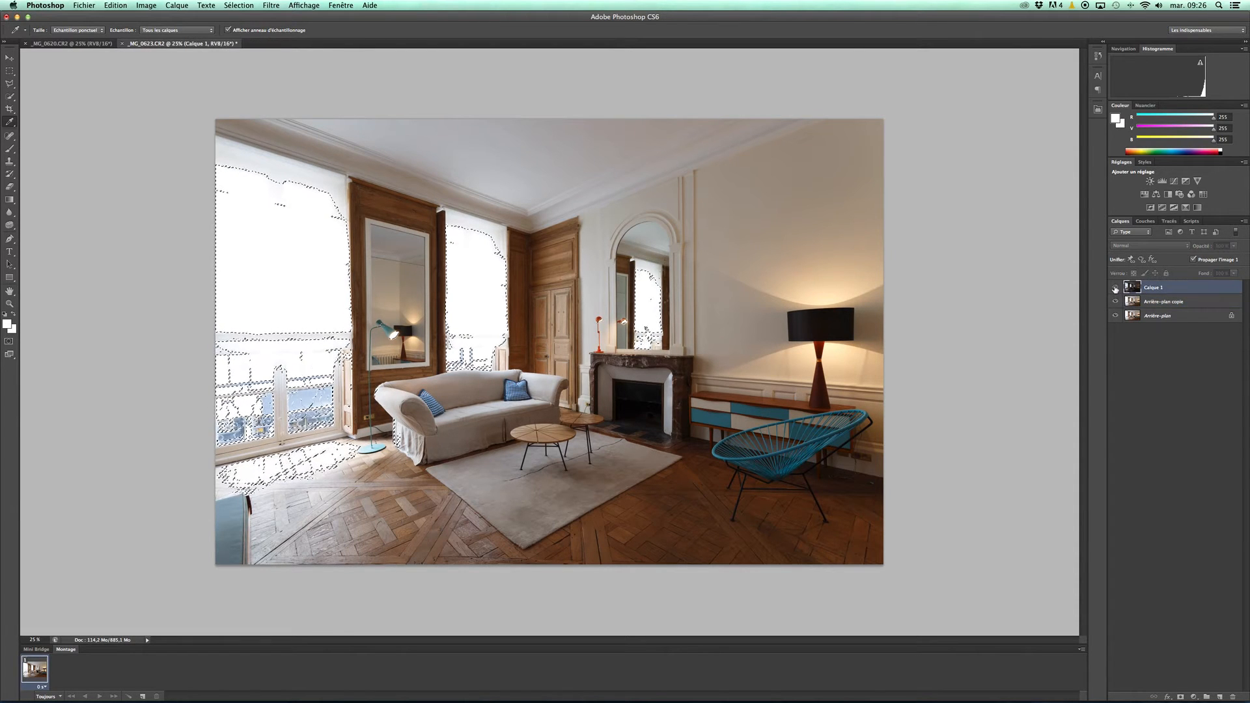
left_click(1115, 288)
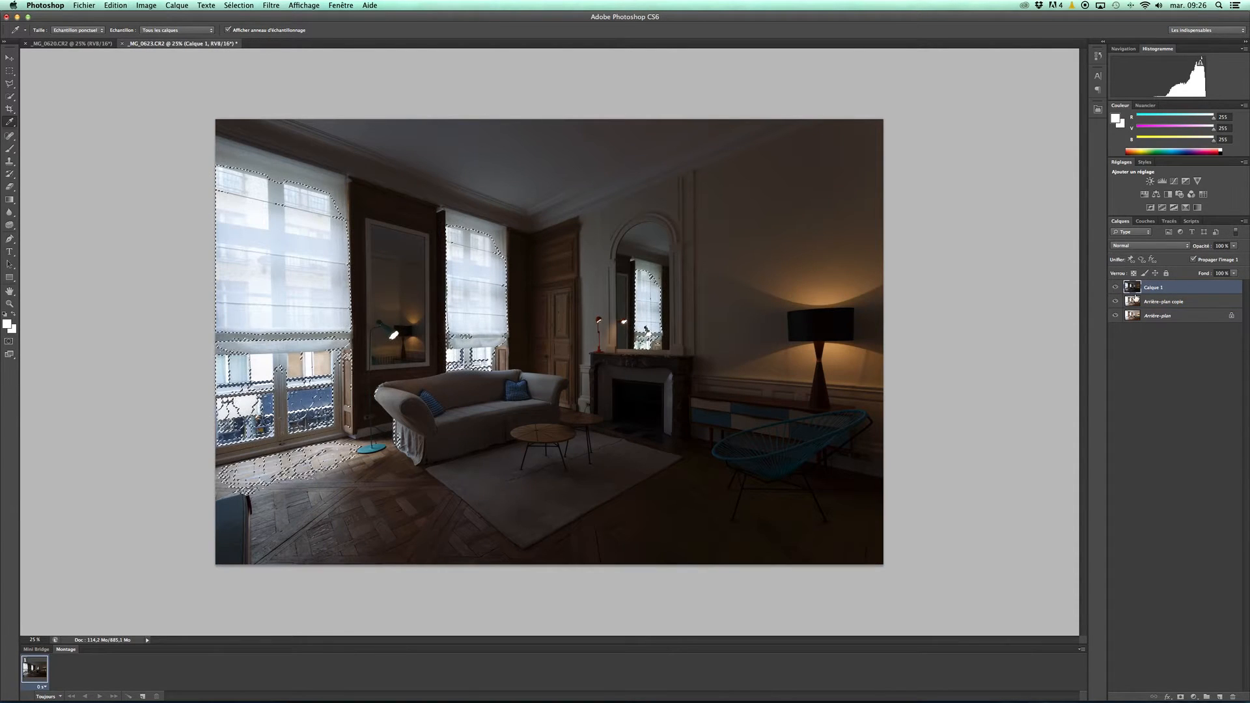
left_click(1180, 697)
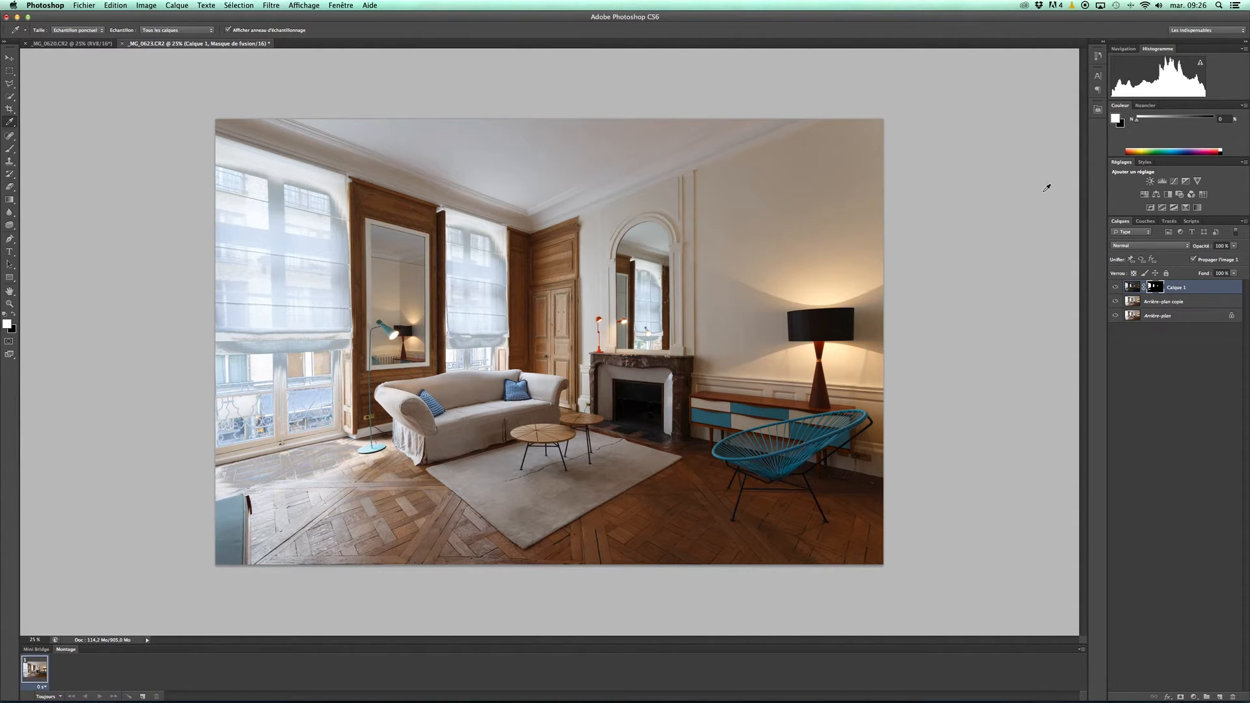
- Soften the Calque 1 layer mask with a Gaussian Blur (Flou gaussien), slightly reducing the radius from the dialog's starting setting
double_click(1149, 286)
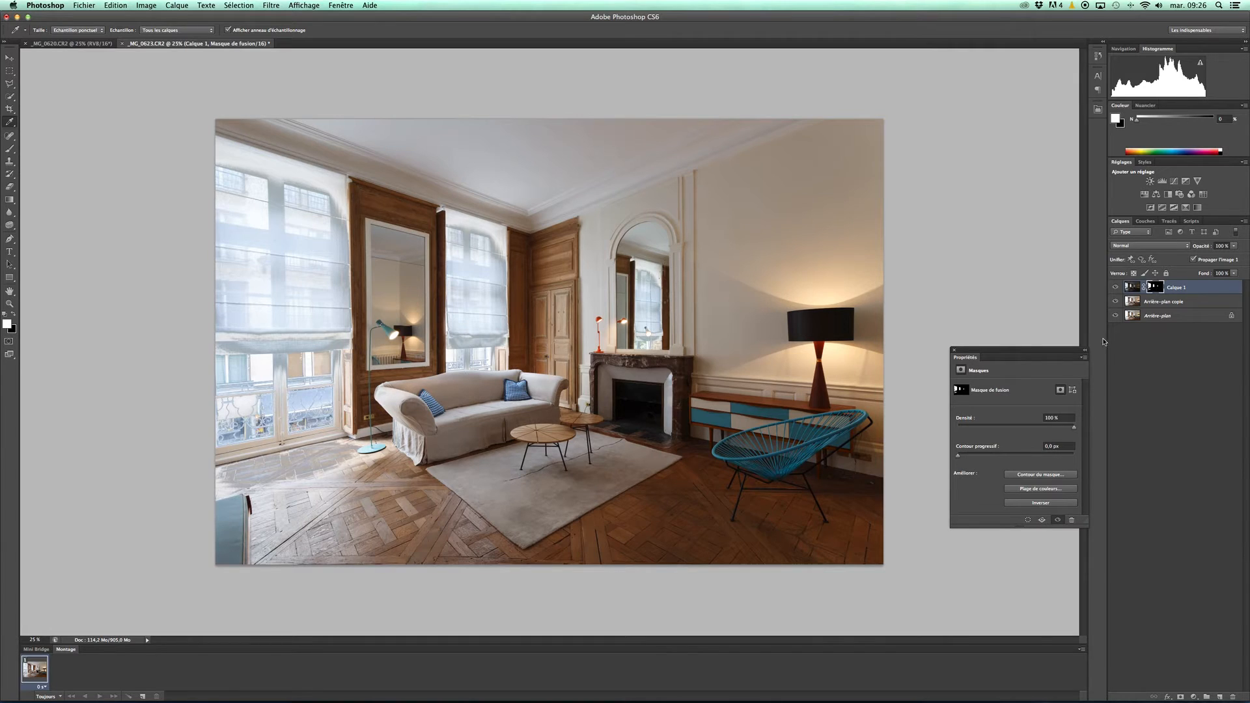
left_click(953, 350)
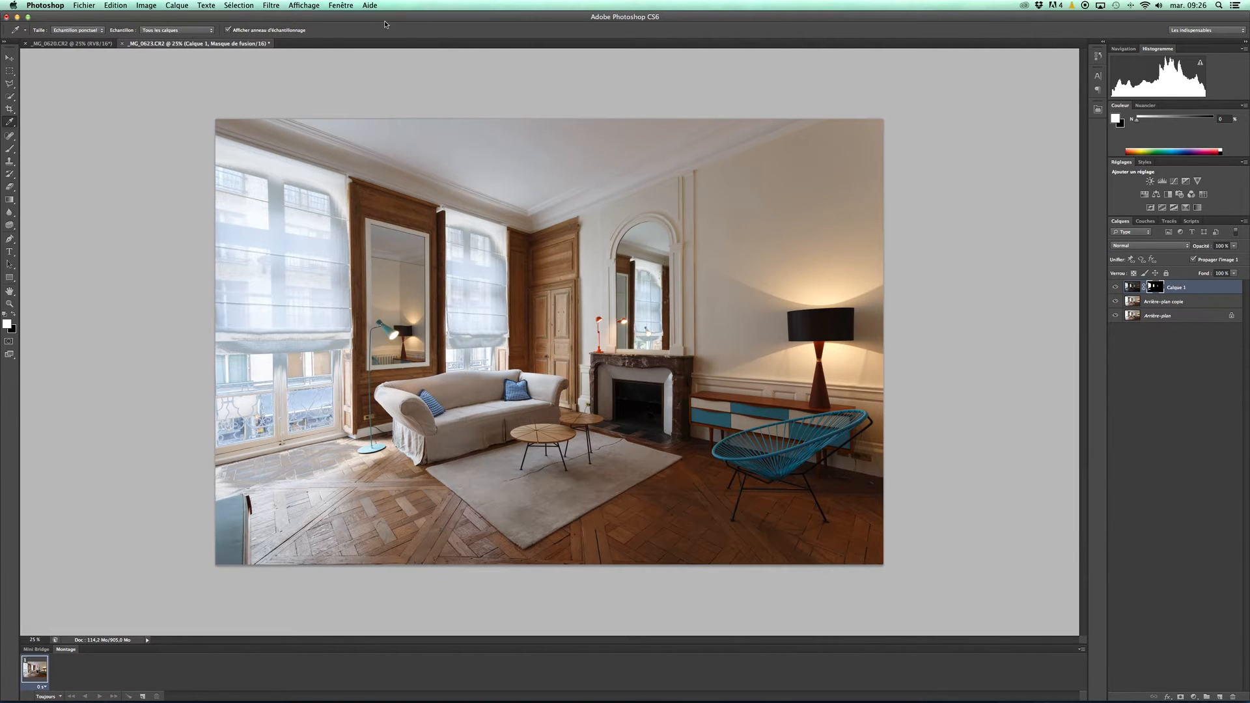
left_click(271, 5)
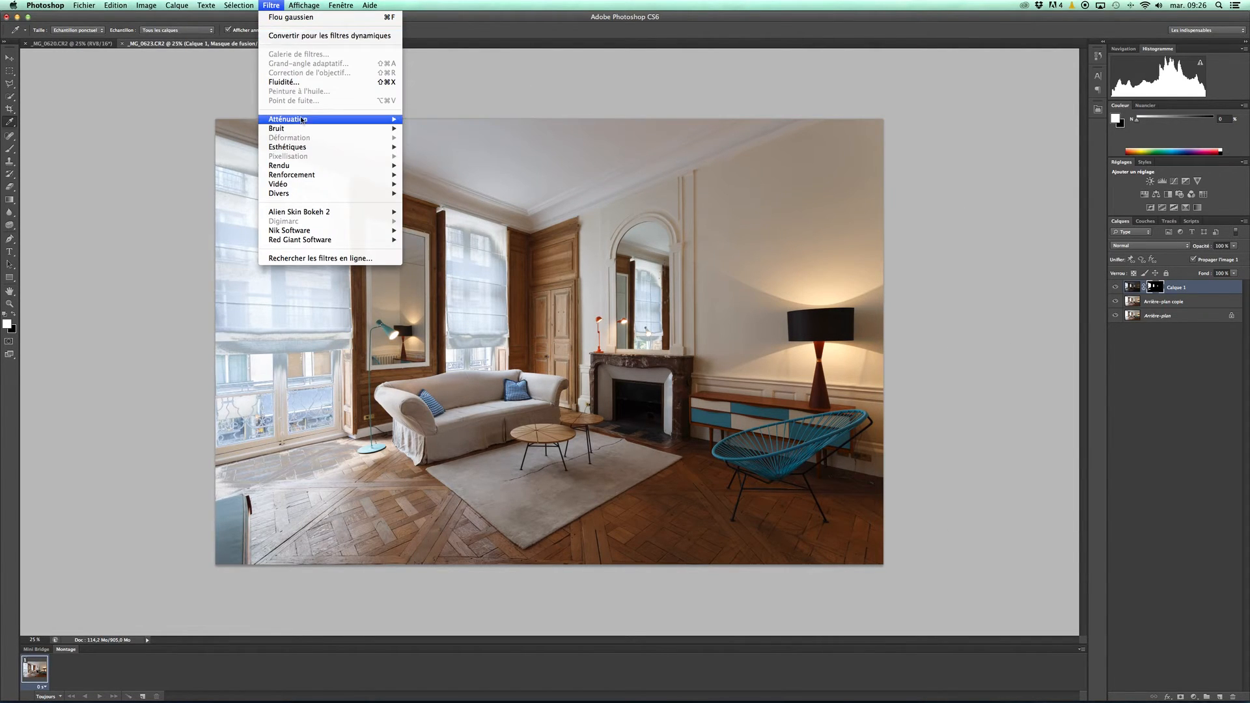
mouse_move(303, 120)
left_click(459, 207)
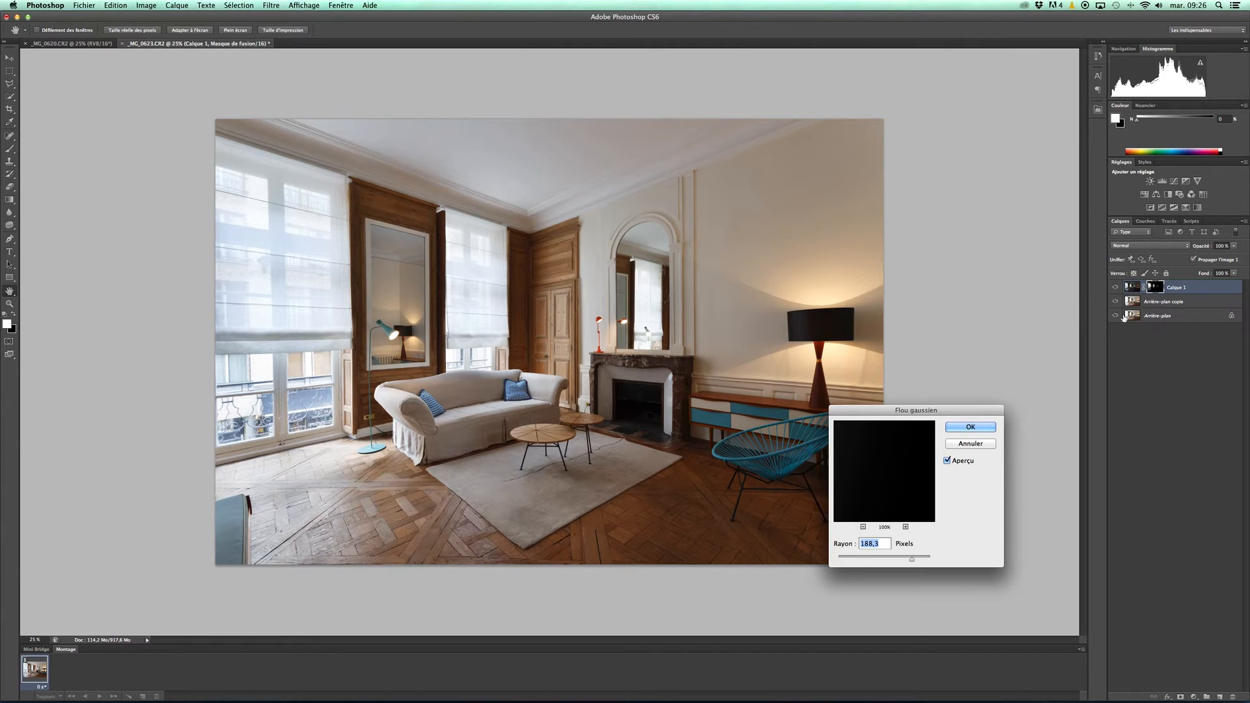
mouse_move(912, 559)
left_mouse_down()
mouse_move(858, 561)
mouse_move(906, 562)
left_mouse_up()
left_click_drag(906, 562, 905, 563)
left_click(981, 426)
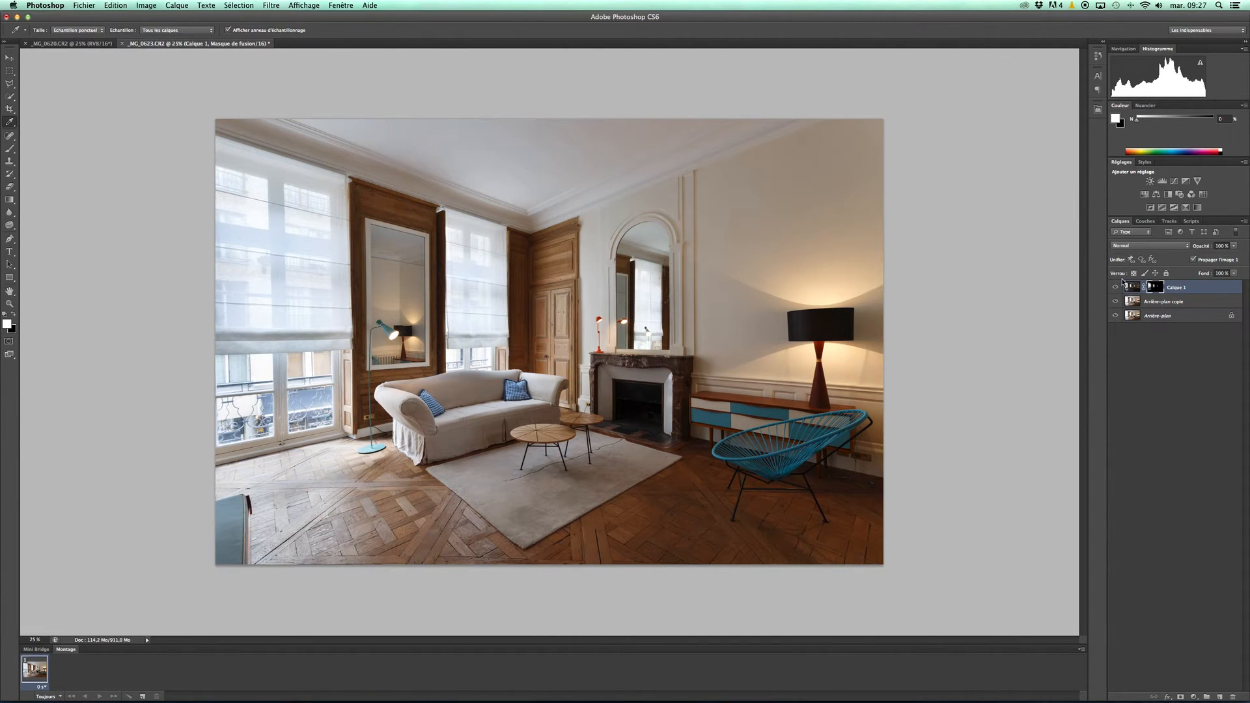
- Compare the original background with the blended result and examine the windows up close
left_click(1115, 317, "alt")
left_click(1116, 316, "alt")
scroll(246, 334, "up", 8)
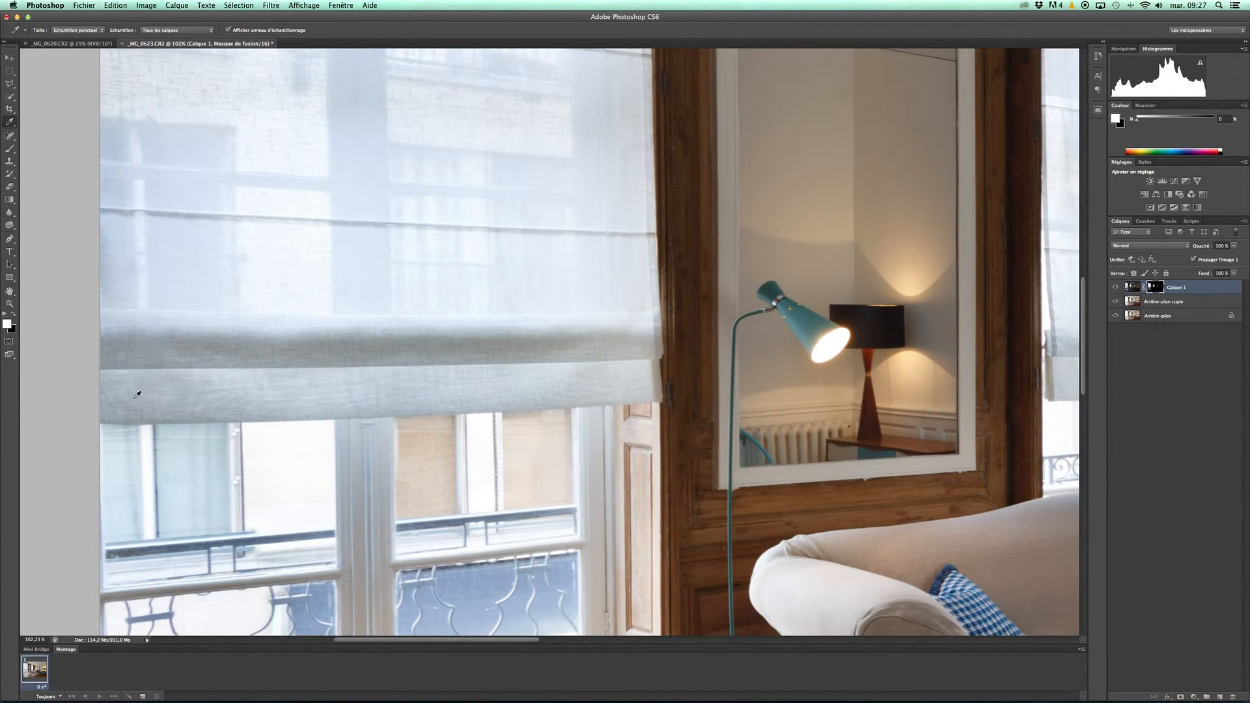
scroll(121, 351, "down", 8)
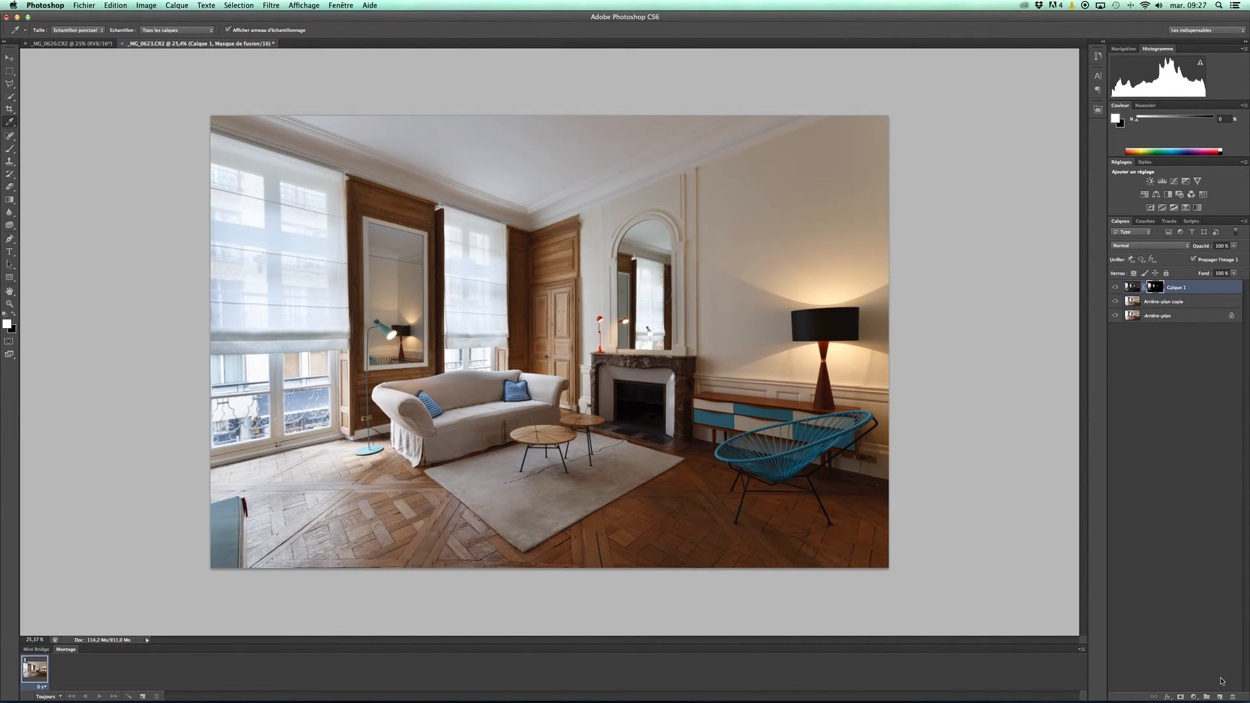
- Create a new layer above Calque 1 and set its blending mode to Lumière tamisée
left_click(1219, 697)
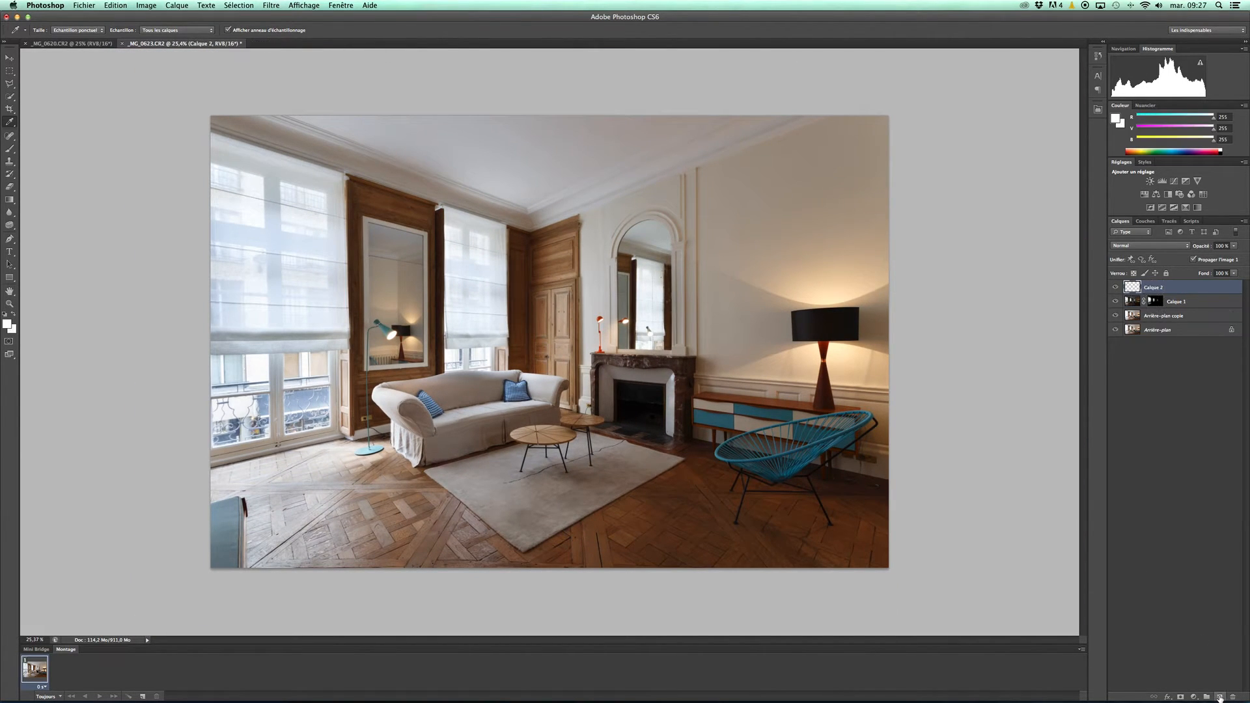
left_click(1140, 246)
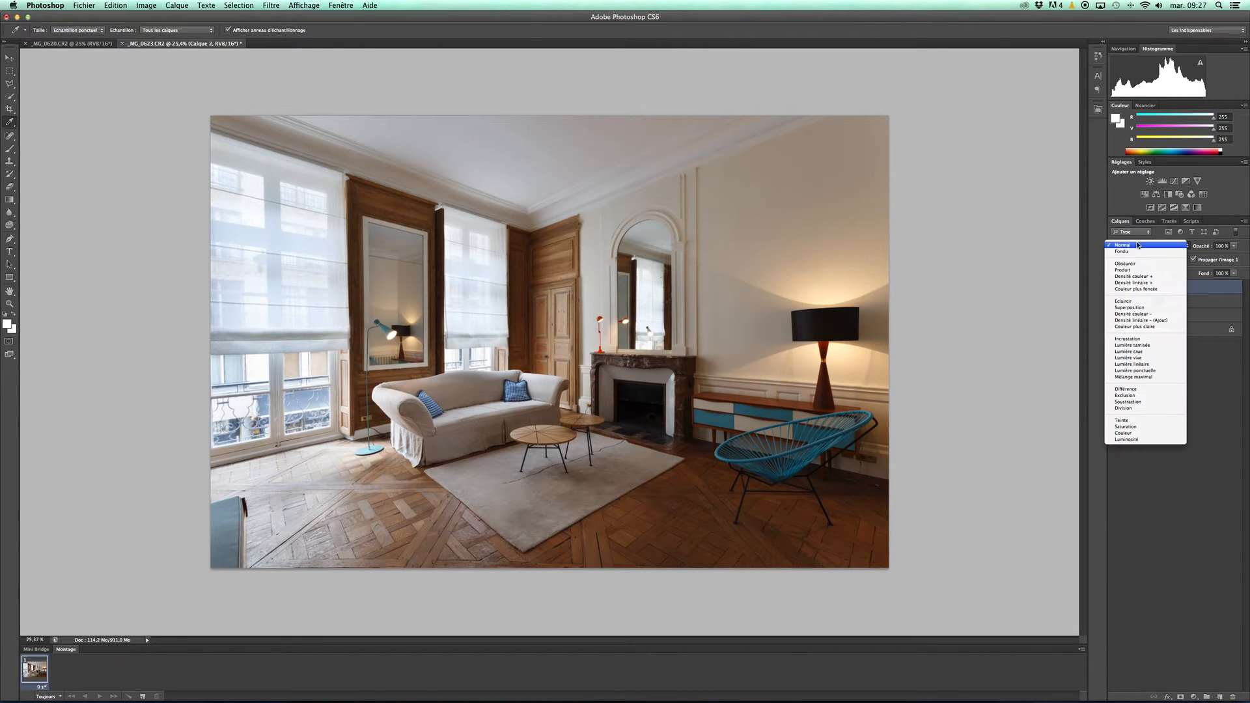
left_click(1140, 345)
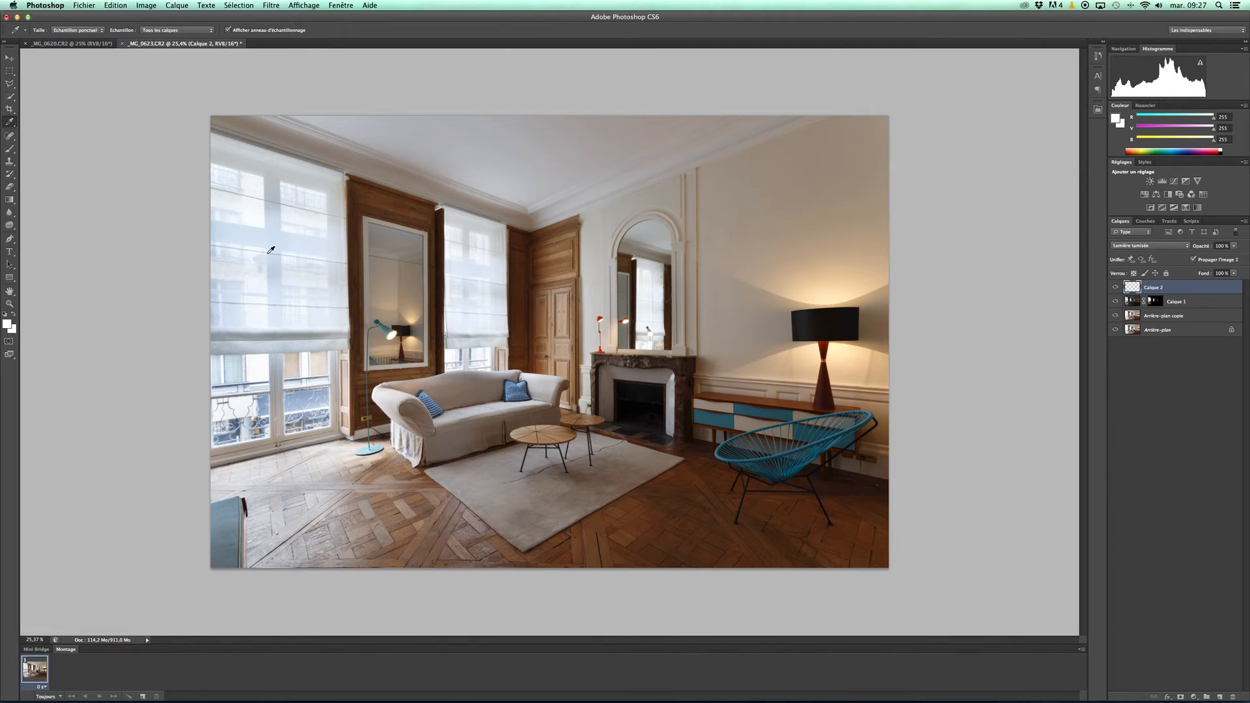
- Sample a near-white colour from the large window's blind and brush it at adjusted opacity over the blind's grey lower folds
left_click_drag(284, 315, 274, 317)
key("b")
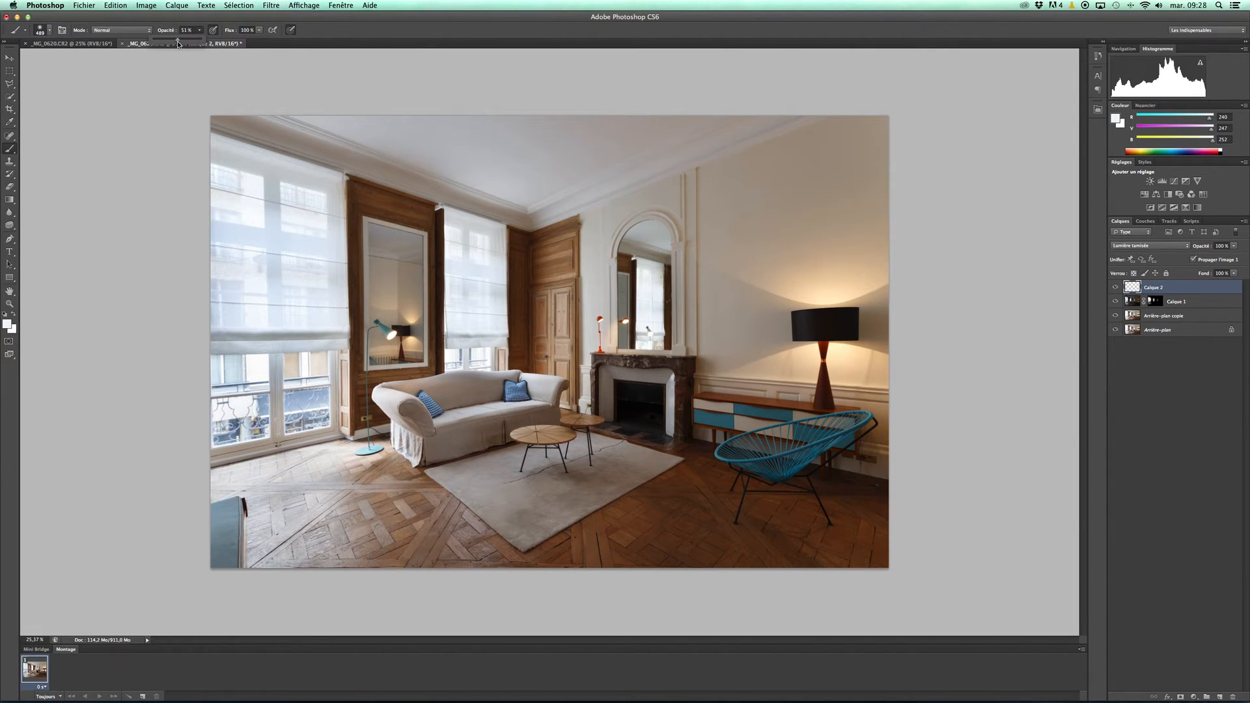
left_click_drag(177, 43, 178, 42)
scroll(229, 345, "up", 6)
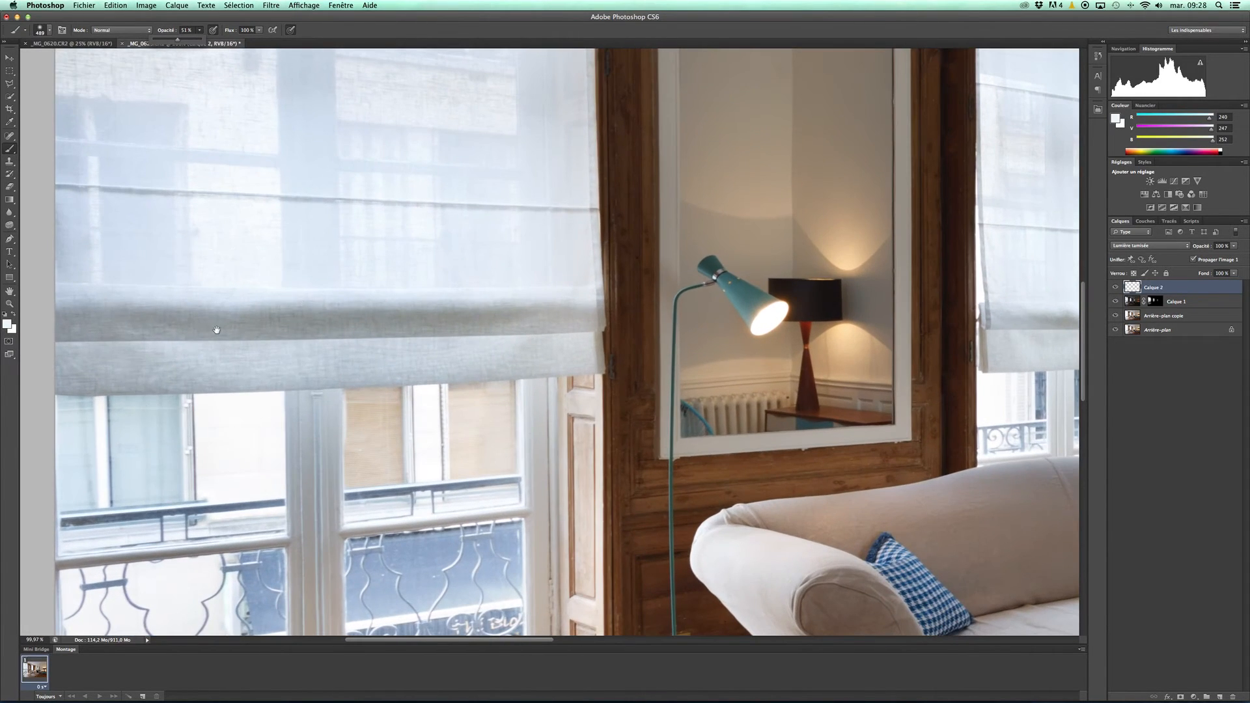
left_click_drag(217, 330, 525, 307)
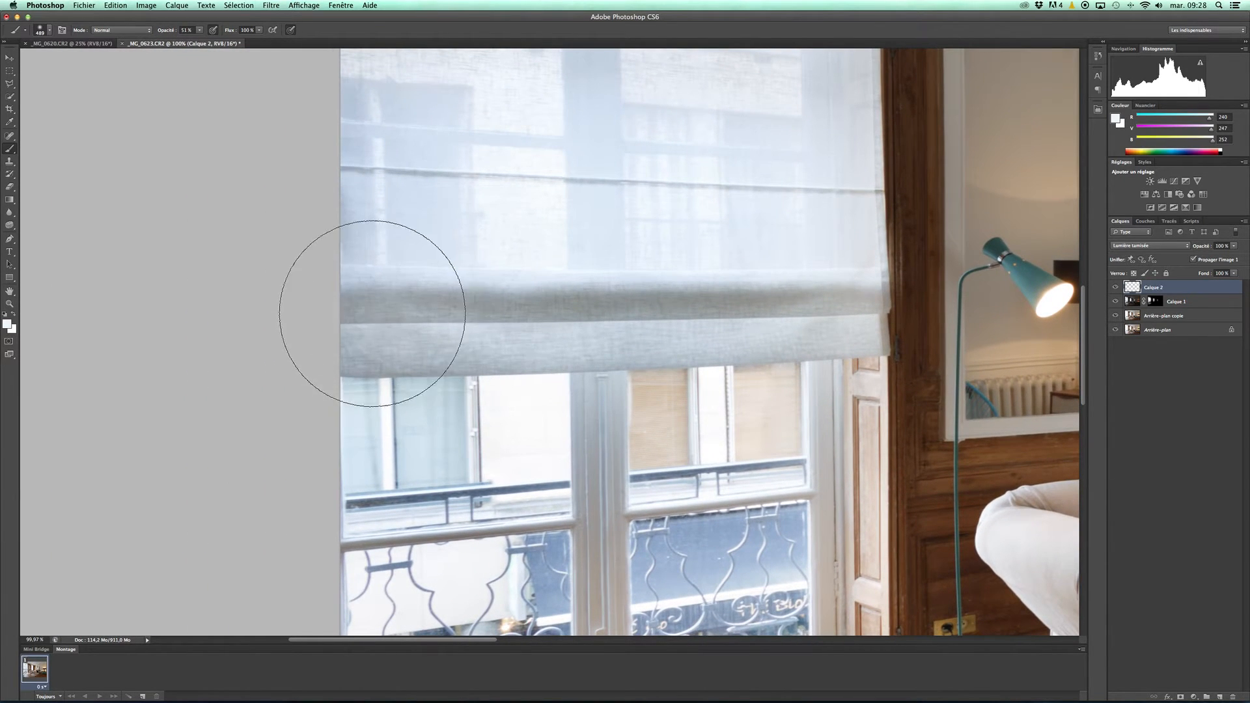
mouse_move(506, 323)
left_mouse_down()
mouse_move(599, 287)
mouse_move(748, 321)
mouse_move(809, 316)
left_mouse_up()
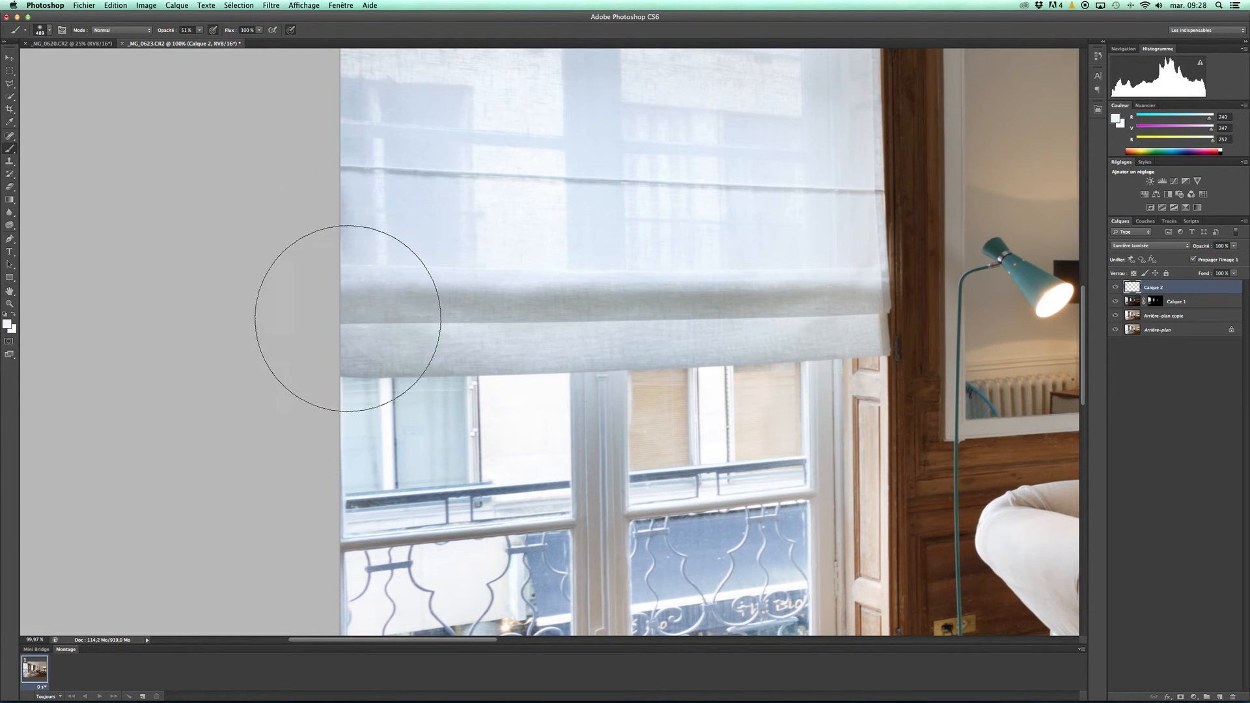
mouse_move(341, 329)
left_mouse_down()
mouse_move(452, 302)
mouse_move(610, 316)
left_mouse_up()
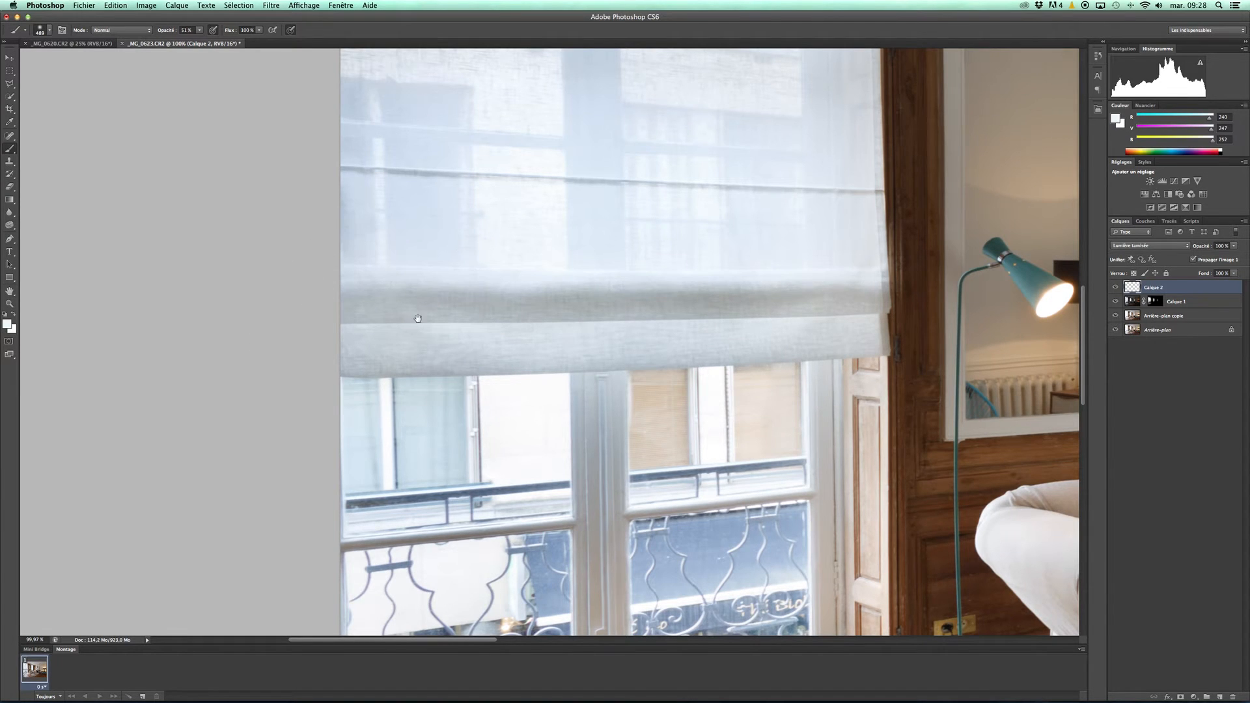
- Reduce the brush size and paint the same near-white along the large window's central vertical frame to lighten it
scroll(456, 326, "down", 10)
right_click(558, 258)
left_click(634, 276)
key("Return")
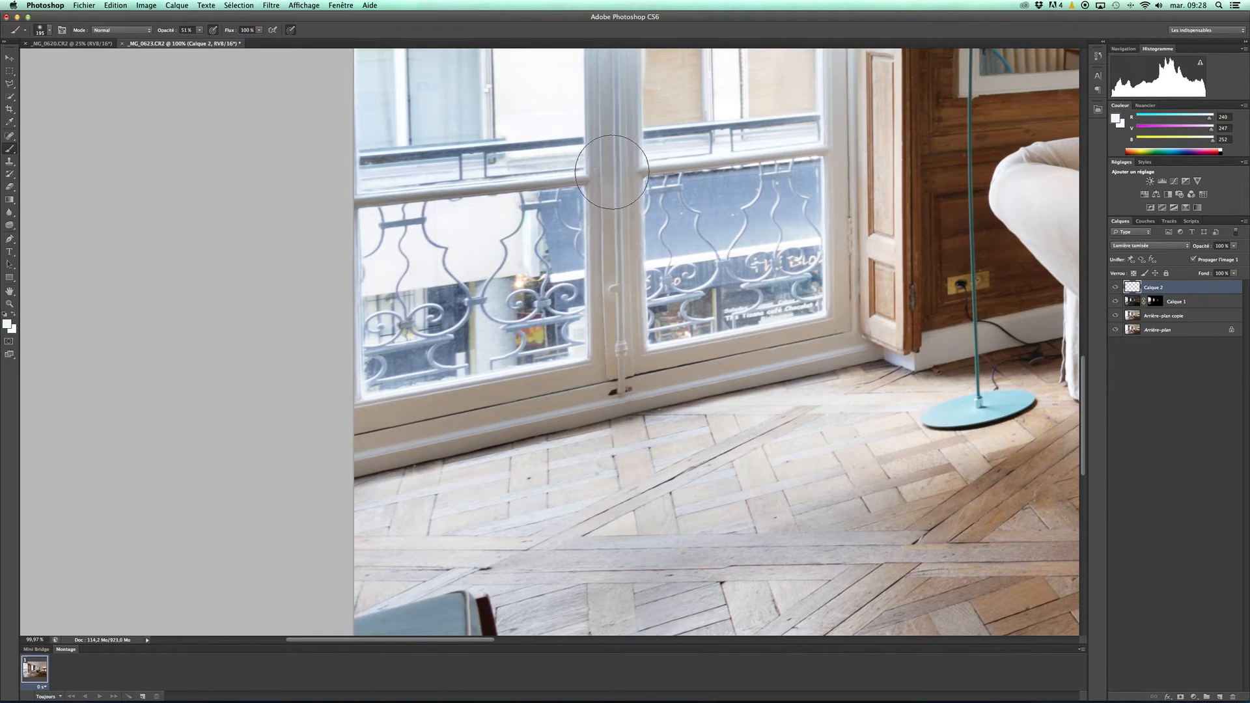
left_click_drag(613, 158, 597, 280)
mouse_move(595, 194)
left_mouse_down()
mouse_move(608, 502)
mouse_move(346, 556)
mouse_move(787, 477)
mouse_move(789, 447)
left_mouse_up()
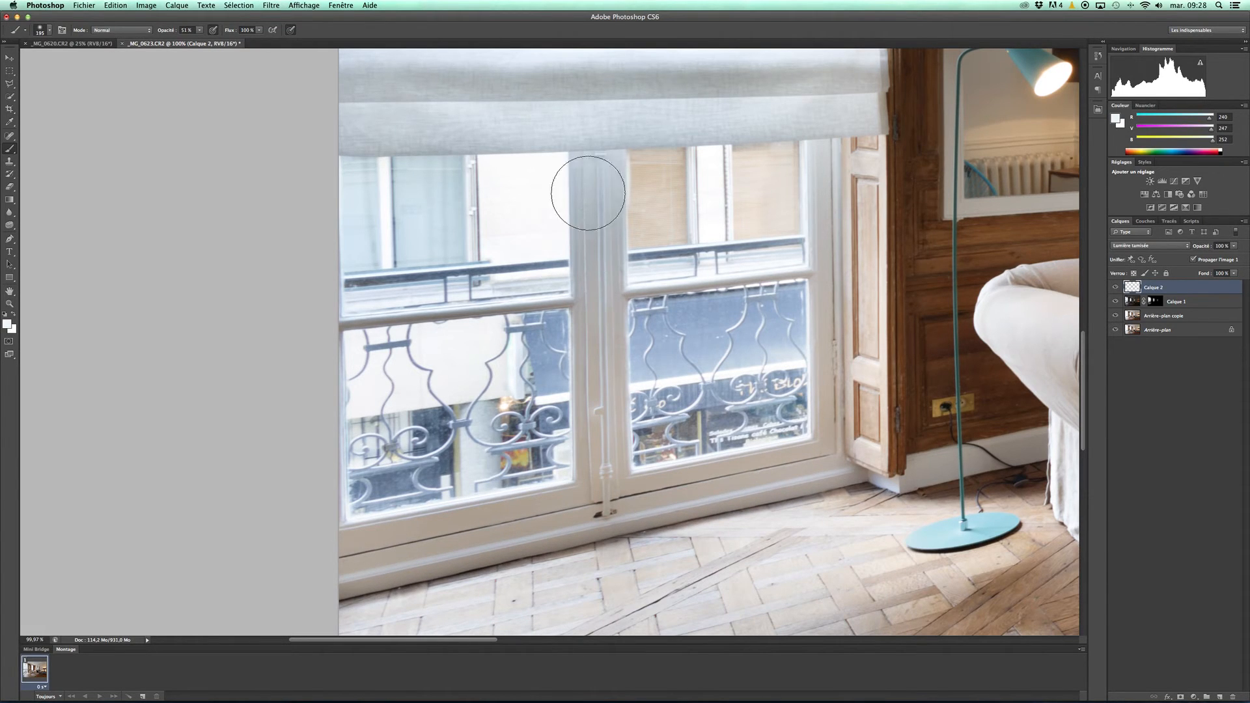
mouse_move(588, 193)
left_mouse_down()
mouse_move(611, 488)
mouse_move(605, 450)
mouse_move(580, 433)
left_mouse_up()
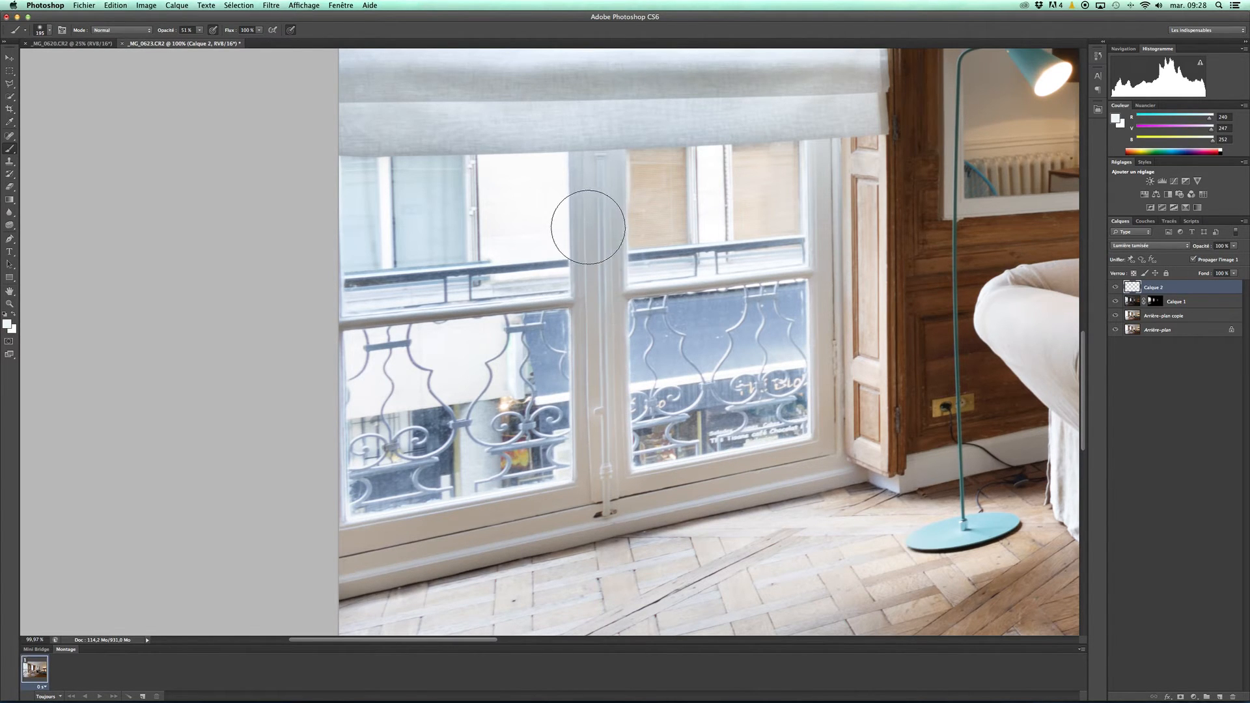
- Brush near-white over the grey lower fold of the second window's blind, behind the sofa, to lighten it
scroll(587, 228, "down", 10)
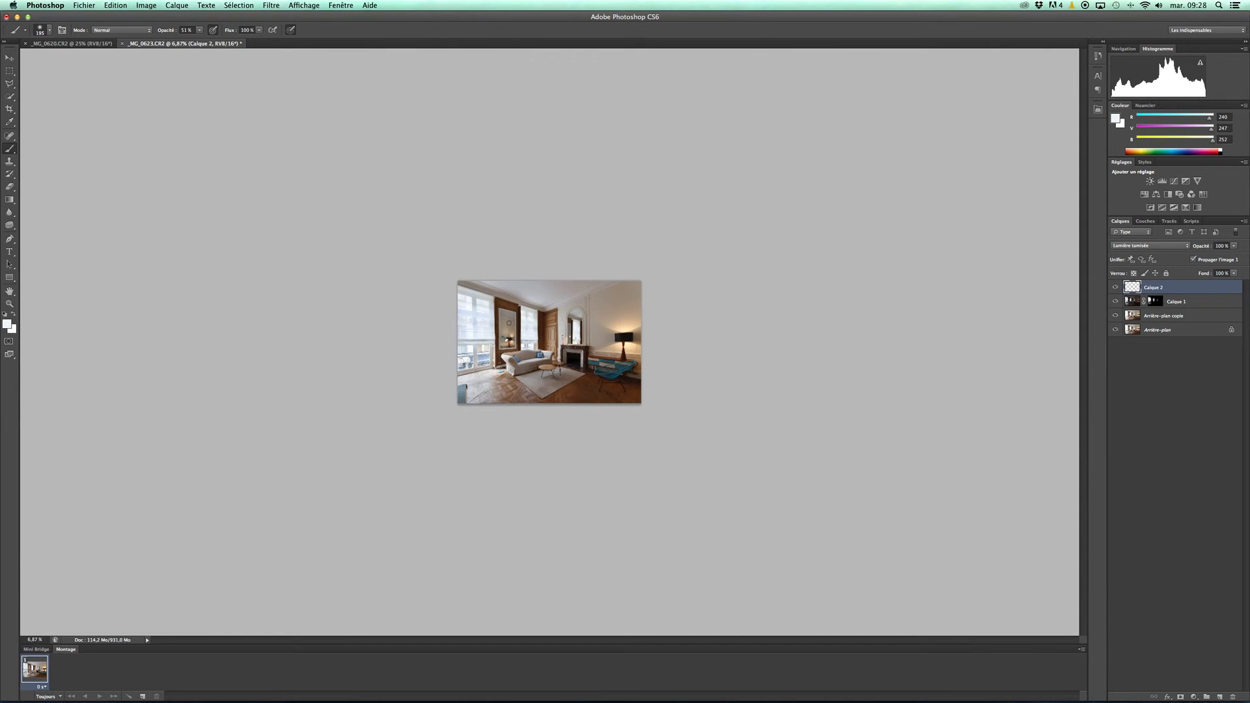
scroll(412, 345, "up", 10)
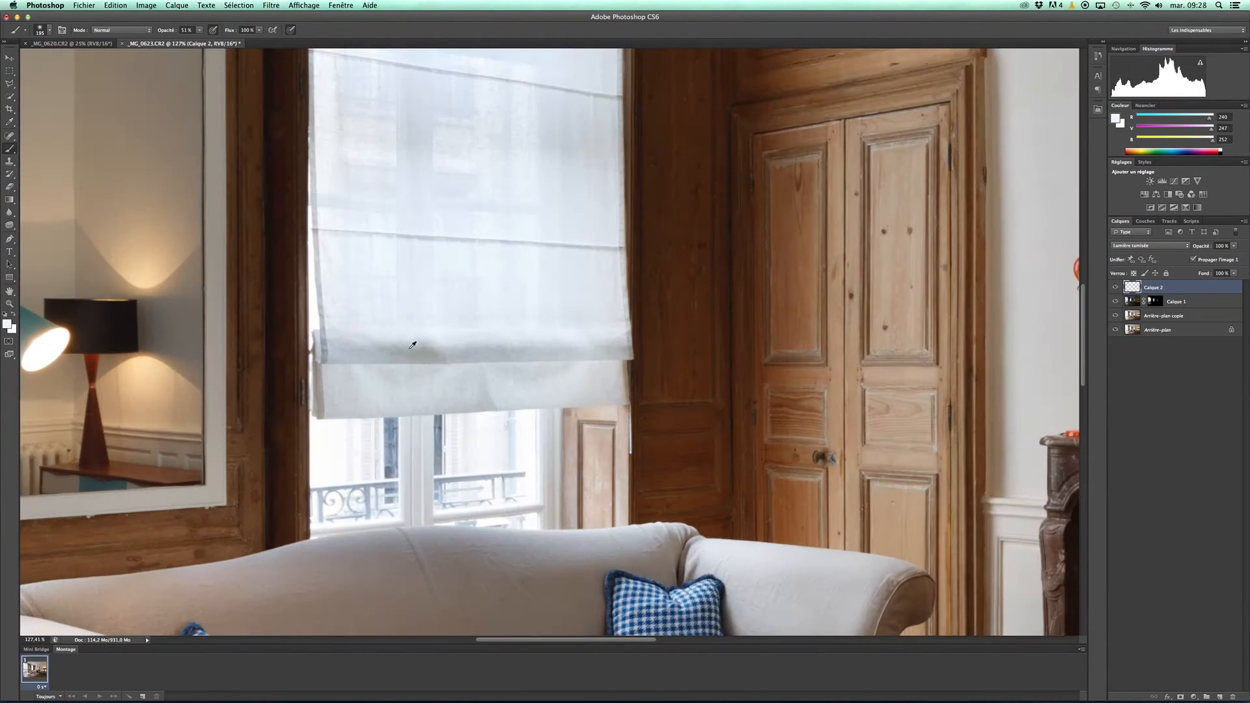
mouse_move(355, 355)
left_mouse_down()
mouse_move(590, 361)
mouse_move(356, 396)
mouse_move(349, 363)
mouse_move(413, 356)
left_mouse_up()
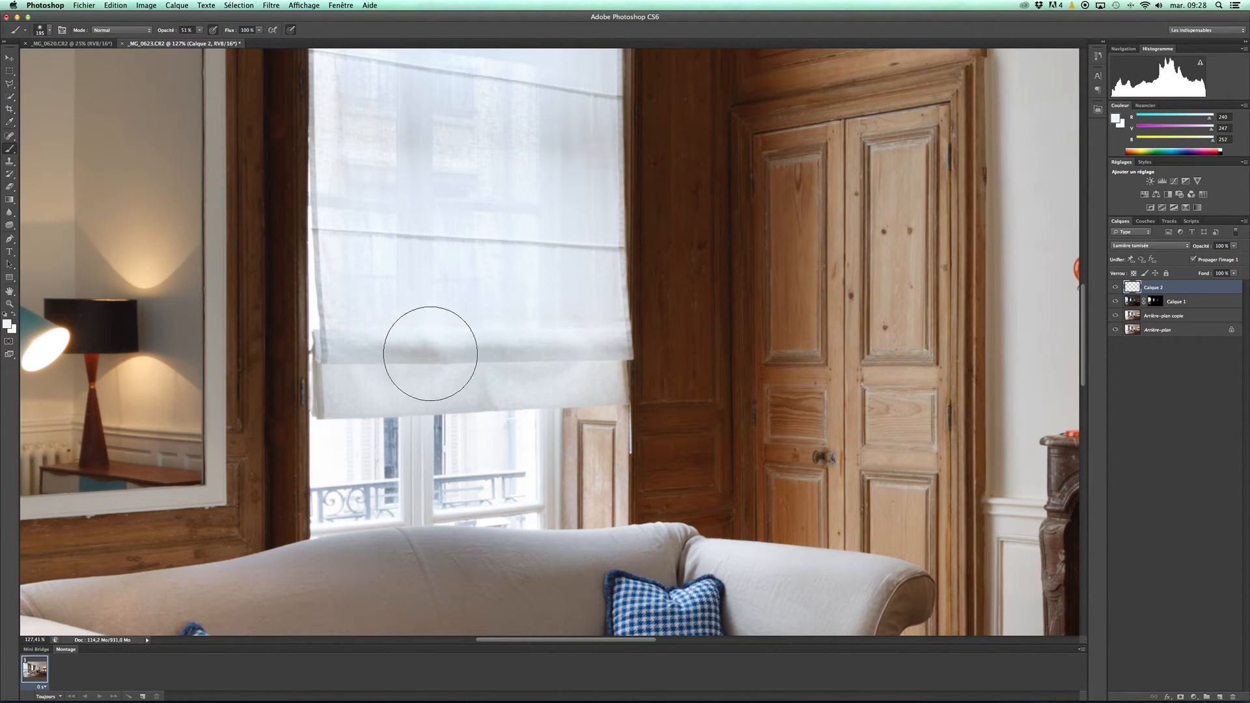
left_click_drag(442, 214, 417, 523)
- Brush near-white over the blind reflected in the mirror above the fireplace, from its upper part to its lower fold
left_click_drag(467, 360, 163, 328)
mouse_move(507, 346)
left_mouse_down()
mouse_move(455, 338)
mouse_move(430, 256)
left_mouse_up()
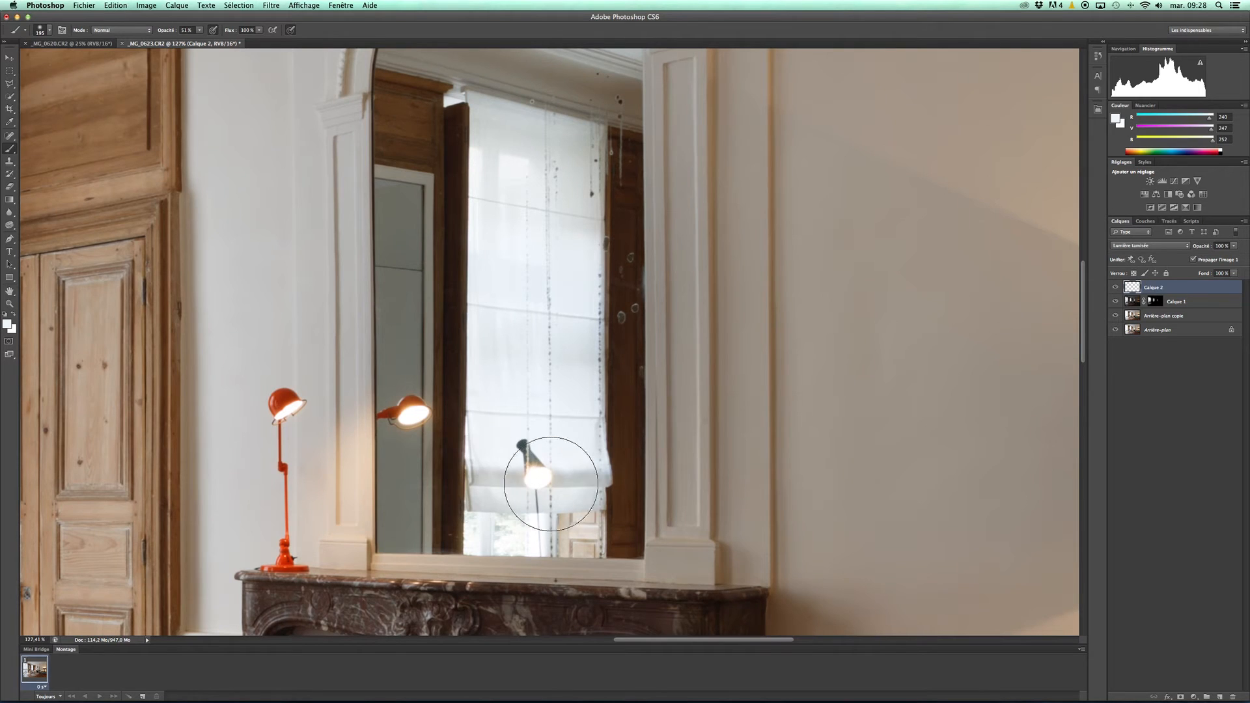
left_click_drag(553, 185, 567, 147)
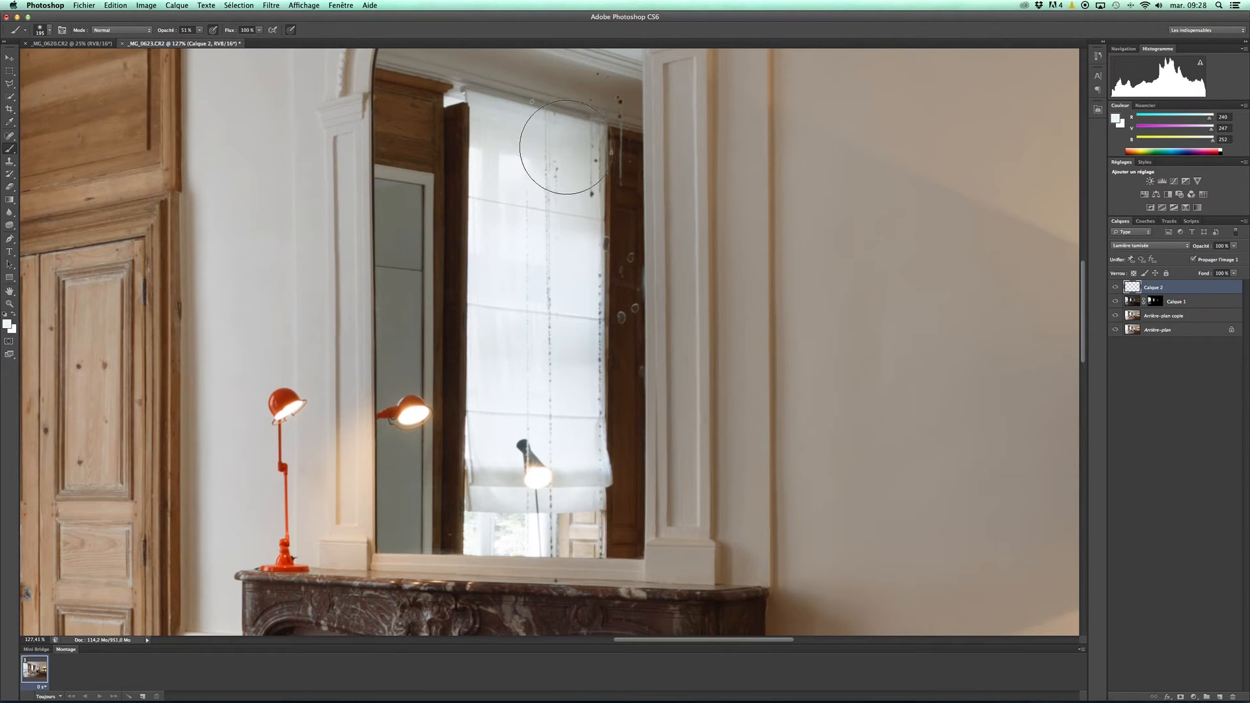
left_click_drag(577, 474, 510, 466)
- Touch up the lower fold of the second window's blind with near-white and review the large window and whole room
mouse_move(178, 379)
left_mouse_down()
mouse_move(627, 243)
mouse_move(742, 177)
left_mouse_up()
left_click_drag(504, 274, 840, 329)
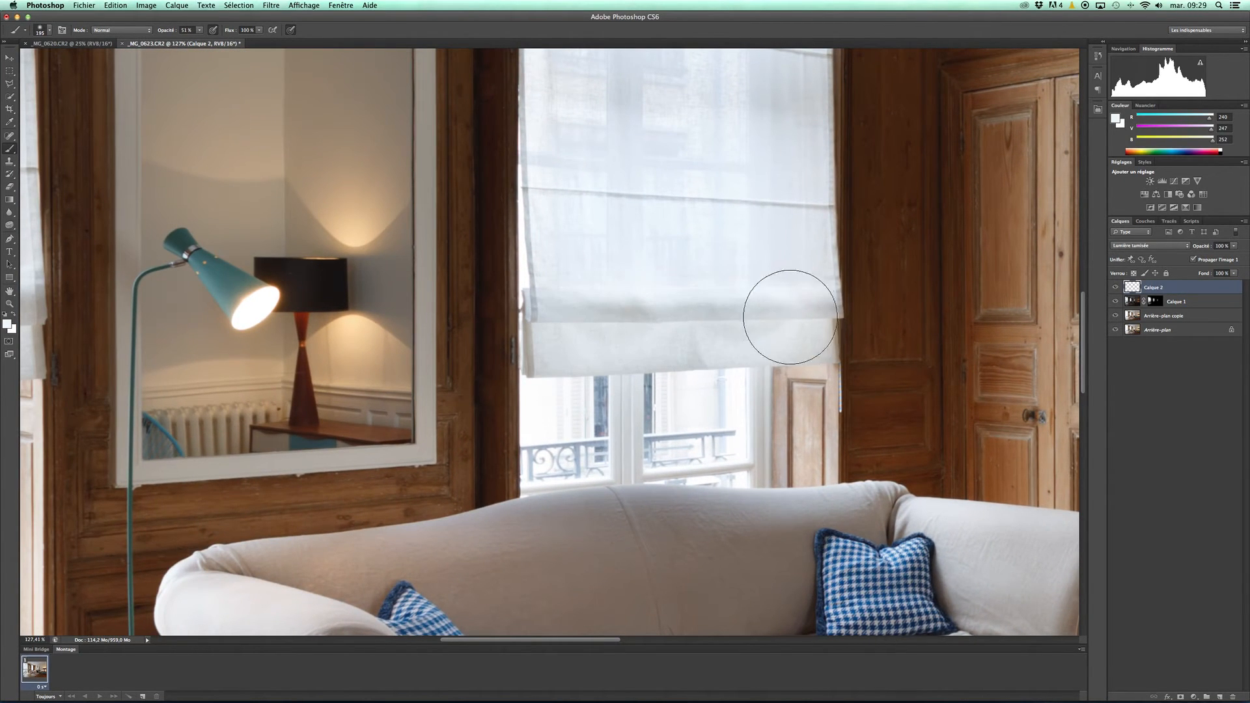
left_click_drag(650, 338, 826, 329)
mouse_move(364, 328)
left_mouse_down()
mouse_move(477, 356)
mouse_move(663, 289)
left_mouse_up()
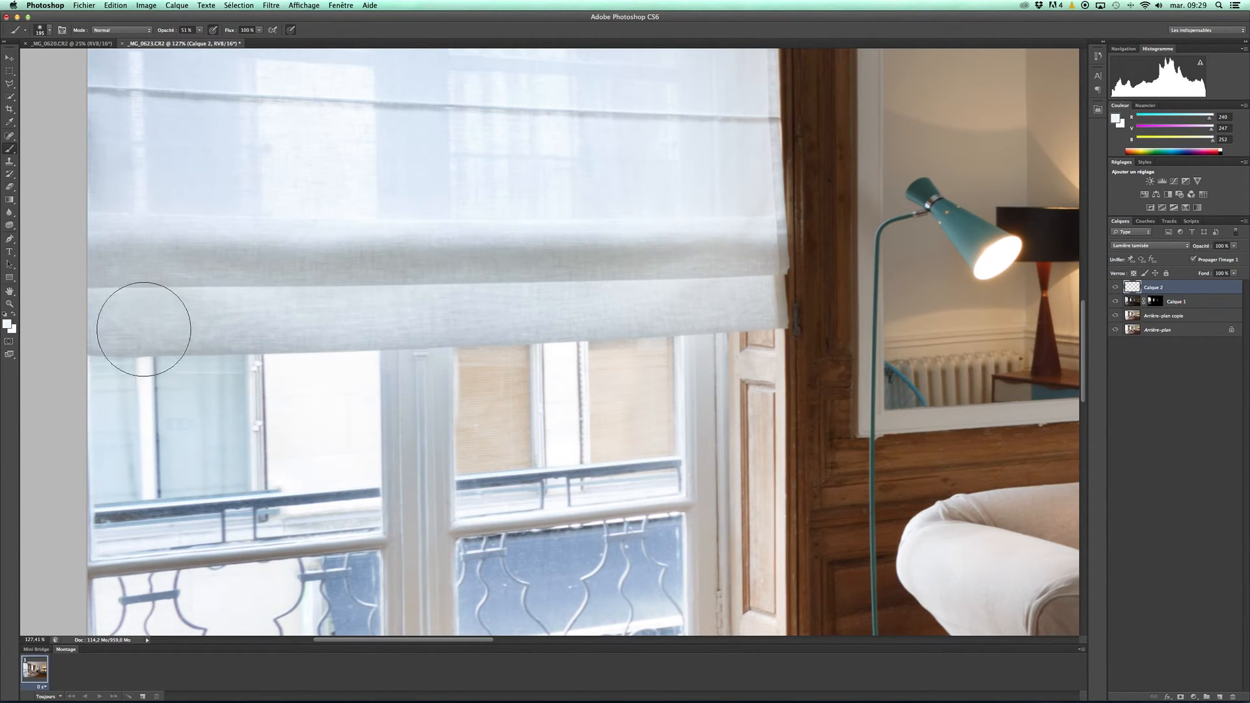
scroll(415, 382, "down", 2)
scroll(415, 382, "down", 5)
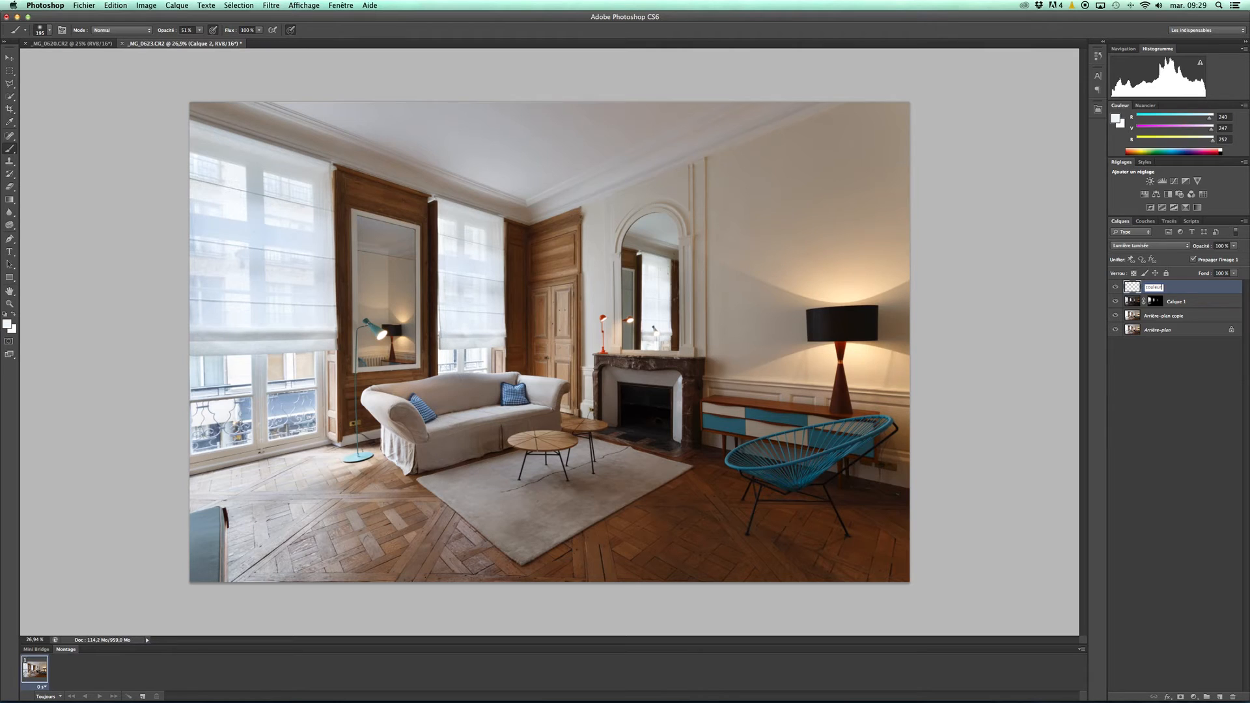
- Rename the brushed layer as couleurs and stamp all visible layers into a new layer above it
type("s")
key("Return")
key("super+alt+shift+e")
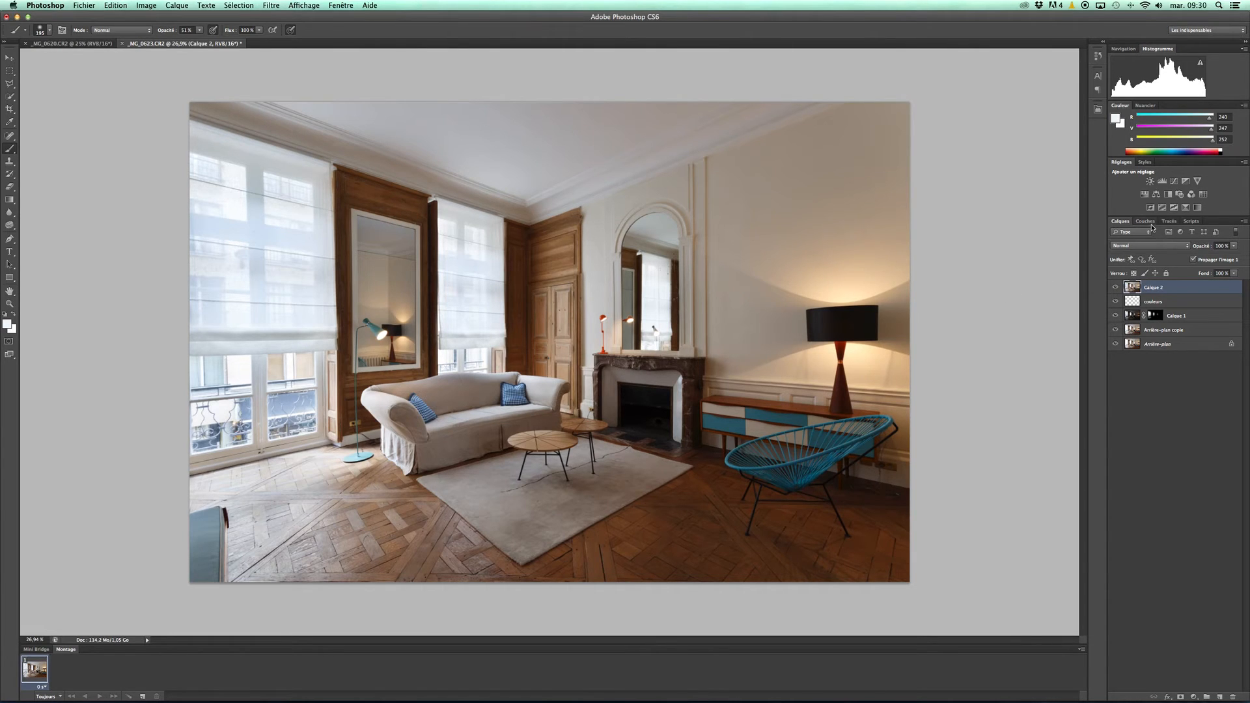
- Brighten the merged layer with Levels at input levels 0, 1,41 and 255, comparing the preview before applying
key("super+l")
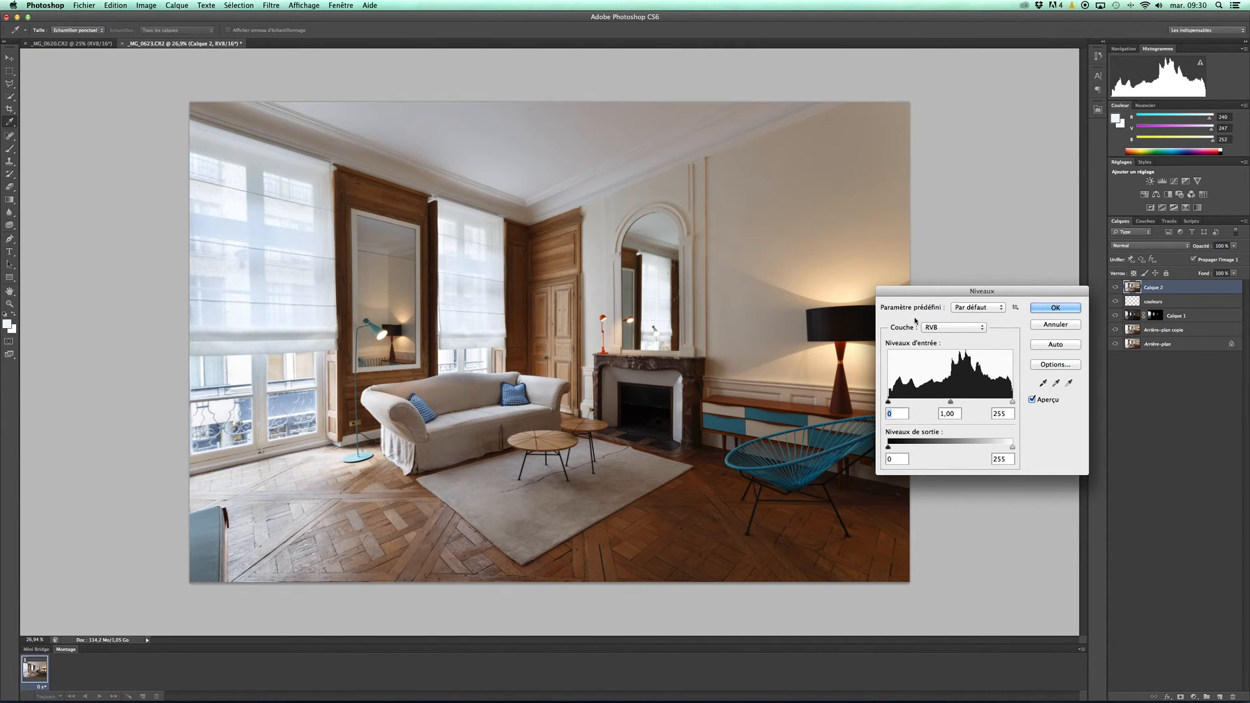
key("Up")
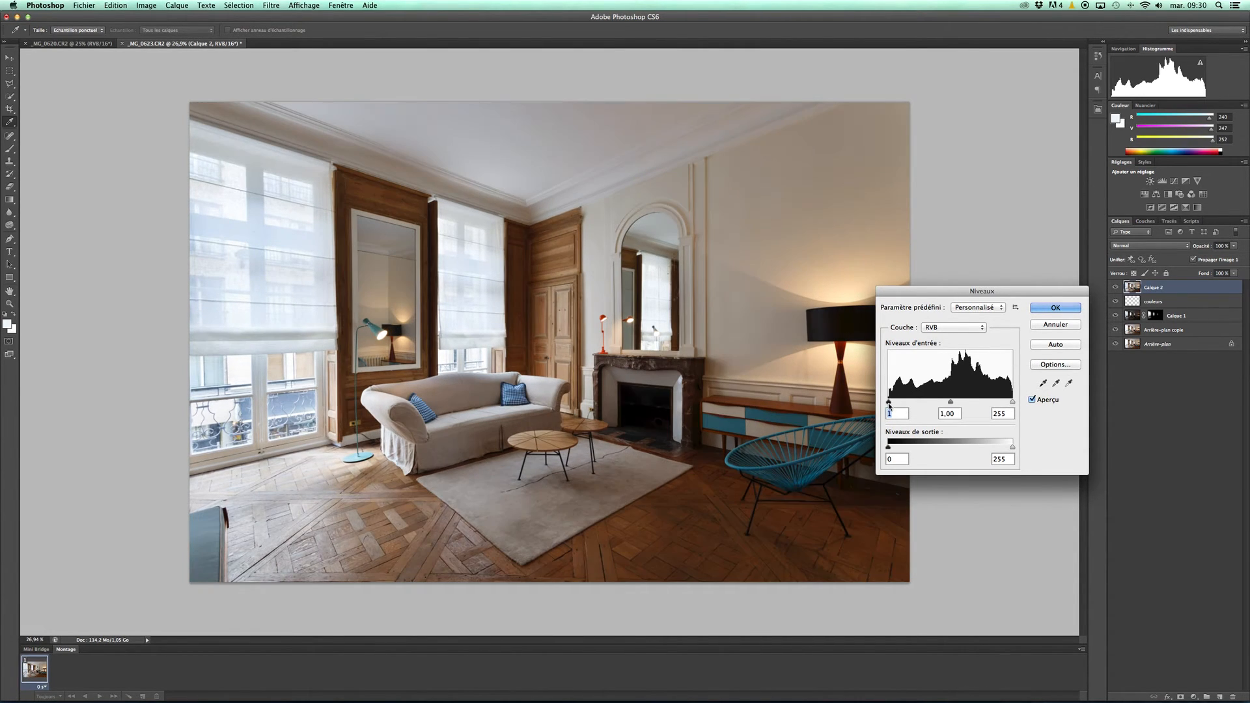
left_click_drag(889, 403, 932, 407)
left_click_drag(1013, 402, 998, 405)
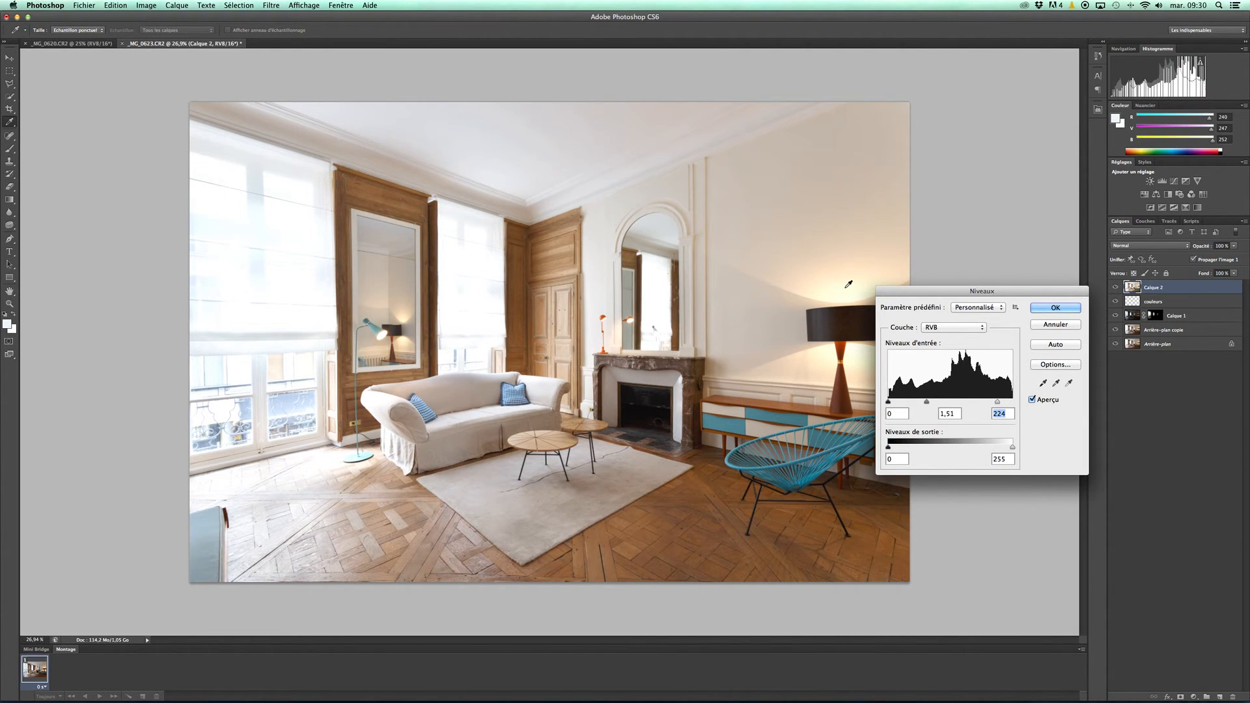
left_click_drag(997, 404, 1016, 402)
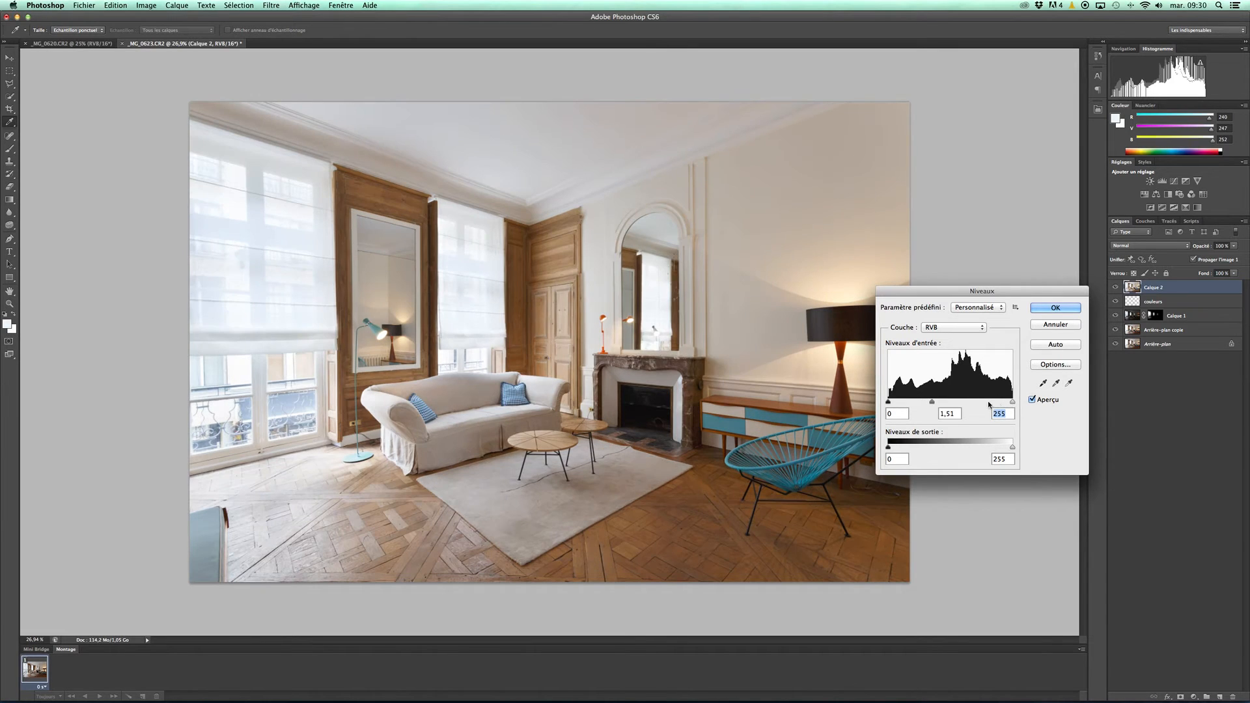
left_click_drag(932, 403, 935, 403)
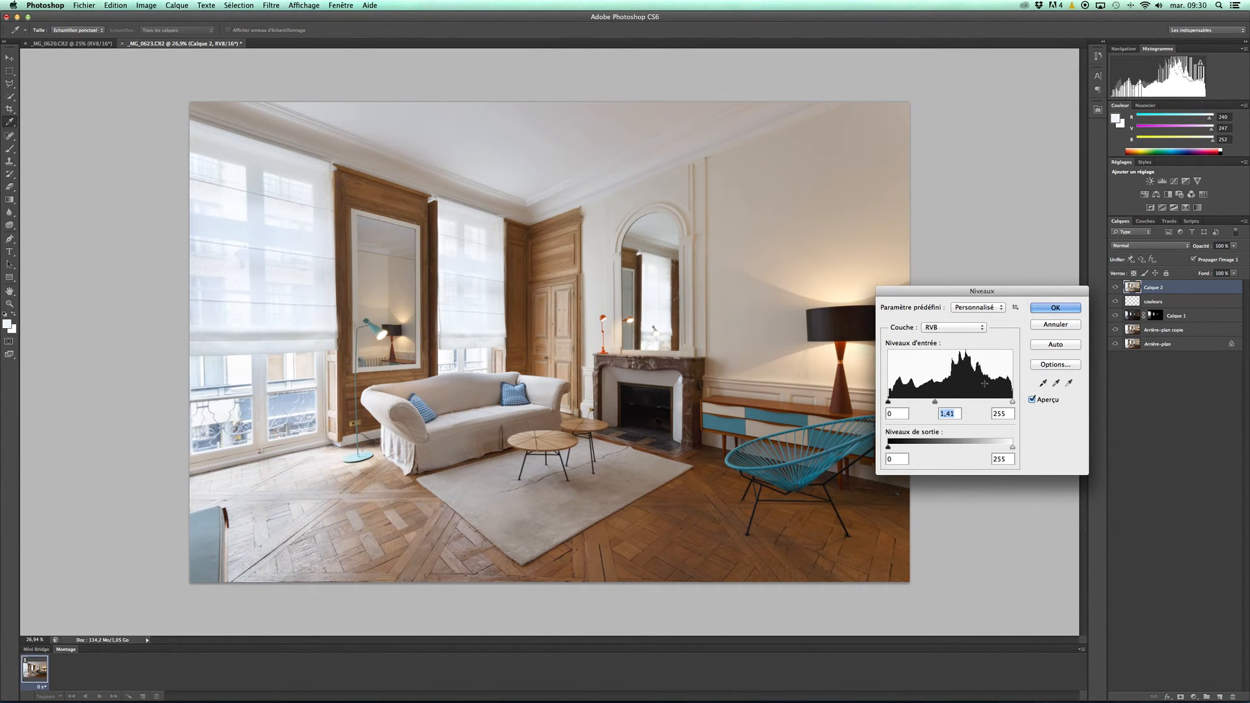
left_click(1033, 399)
left_click(1033, 399)
key("Return")
key("b")
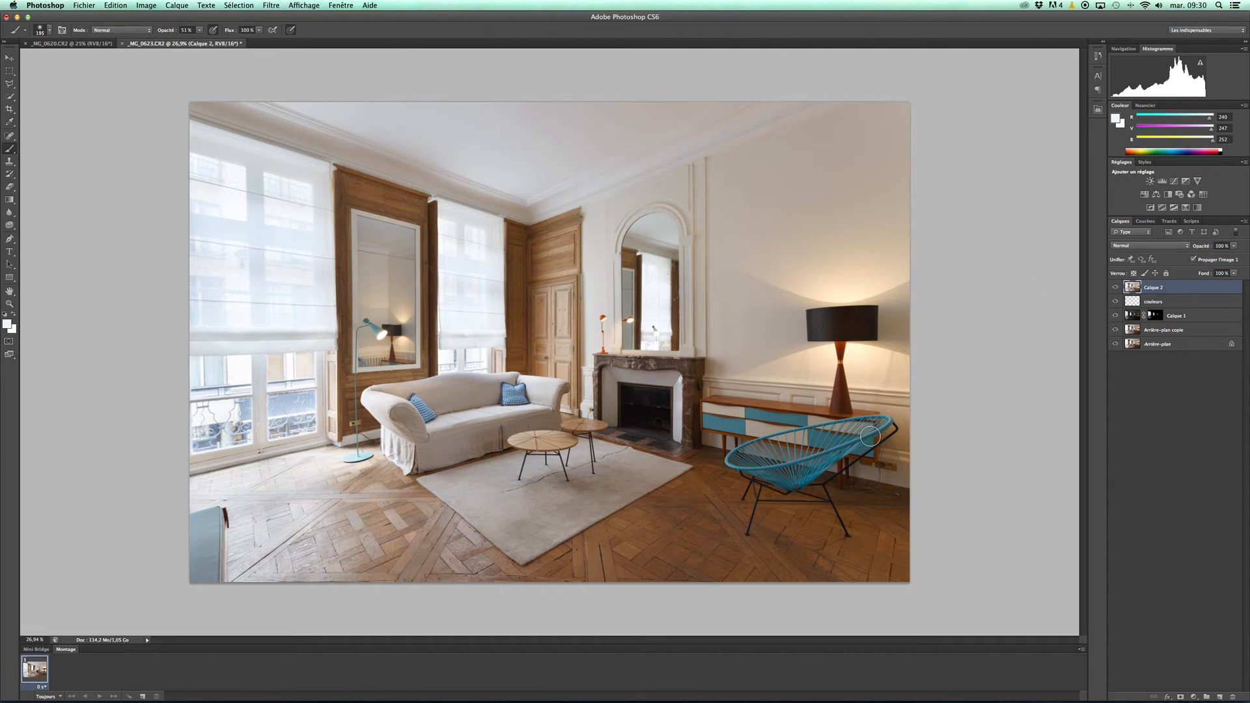
- Add a Luminosité/Contraste adjustment layer with contrast 7 and a Vibrance adjustment layer with vibrance +12 and saturation -3
left_click(1149, 181)
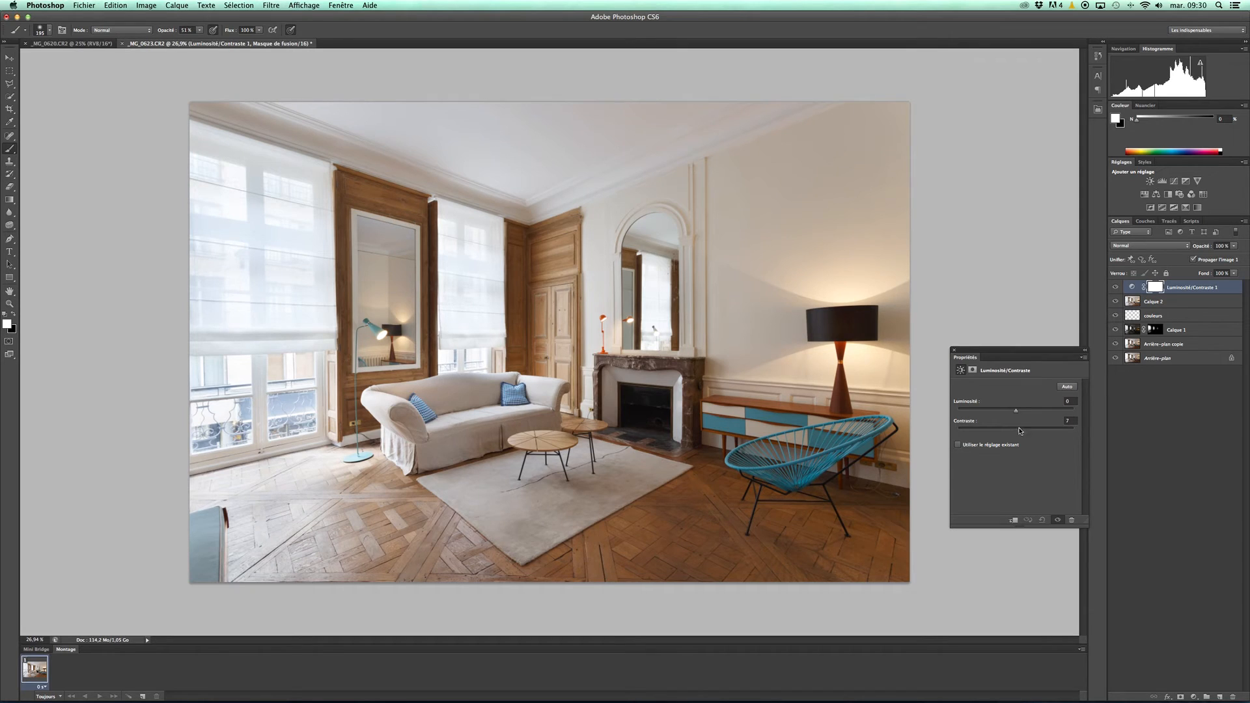
left_click(954, 350)
left_click(1197, 180)
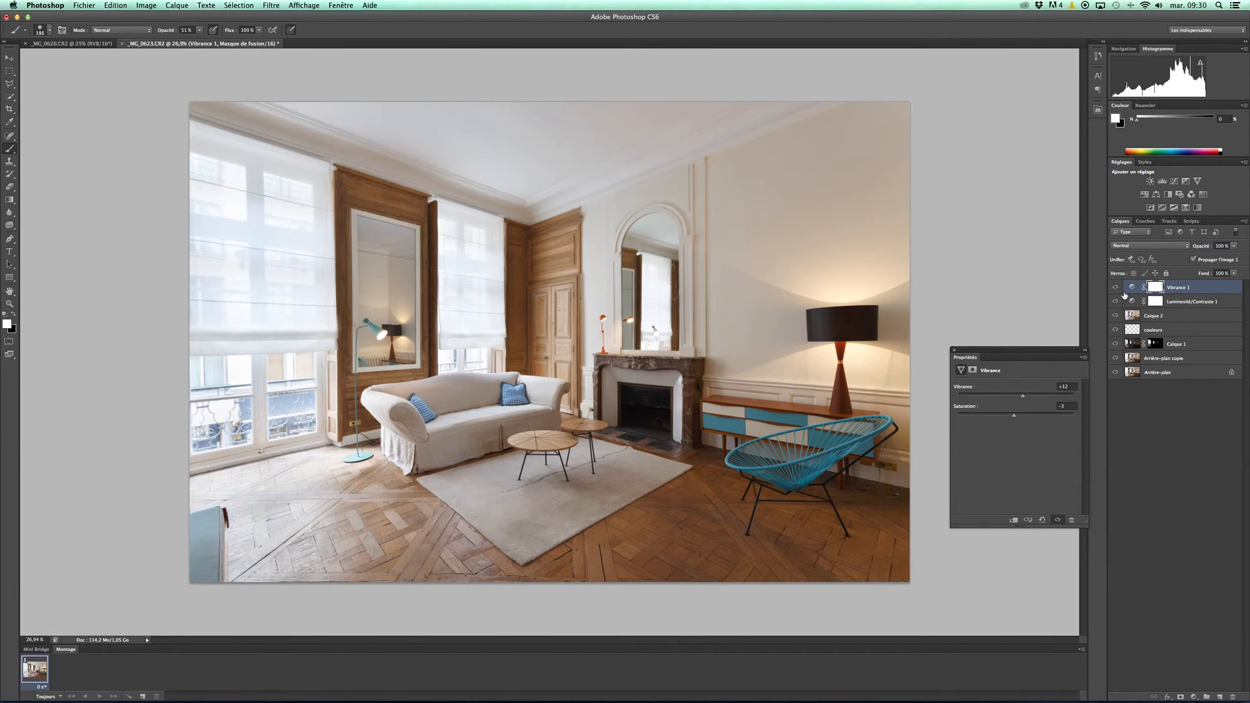
left_click(954, 350)
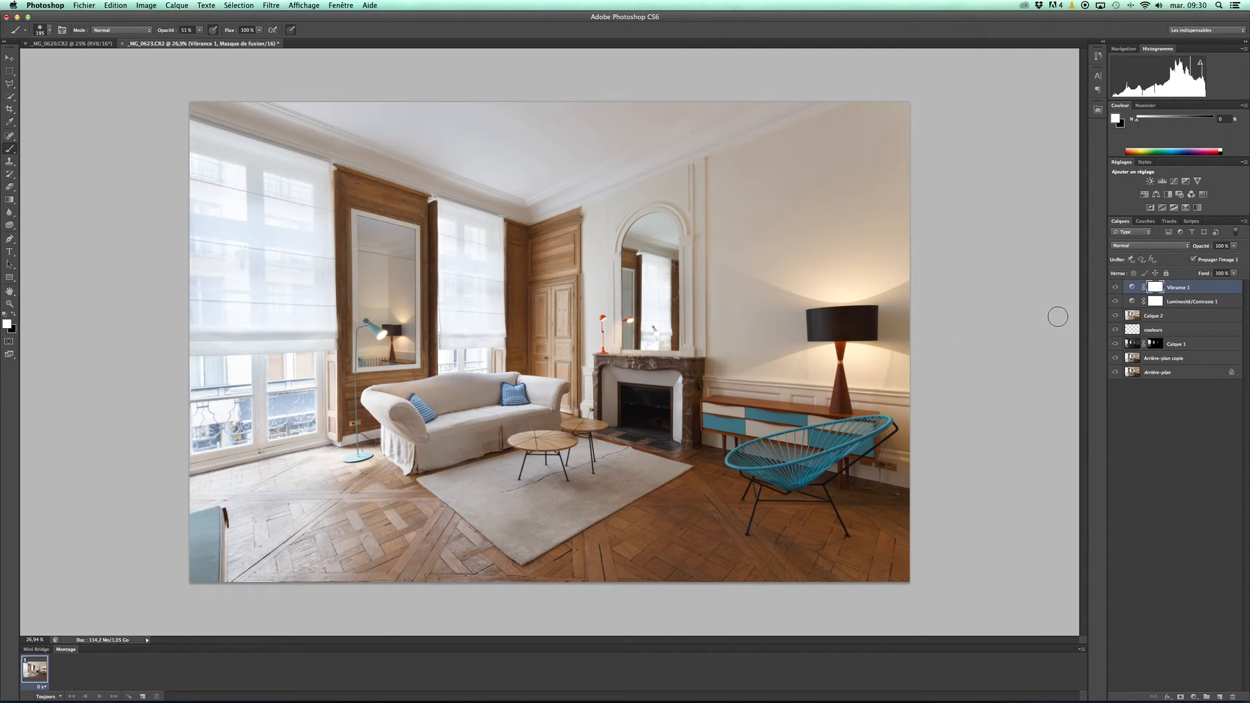
left_click(1130, 289)
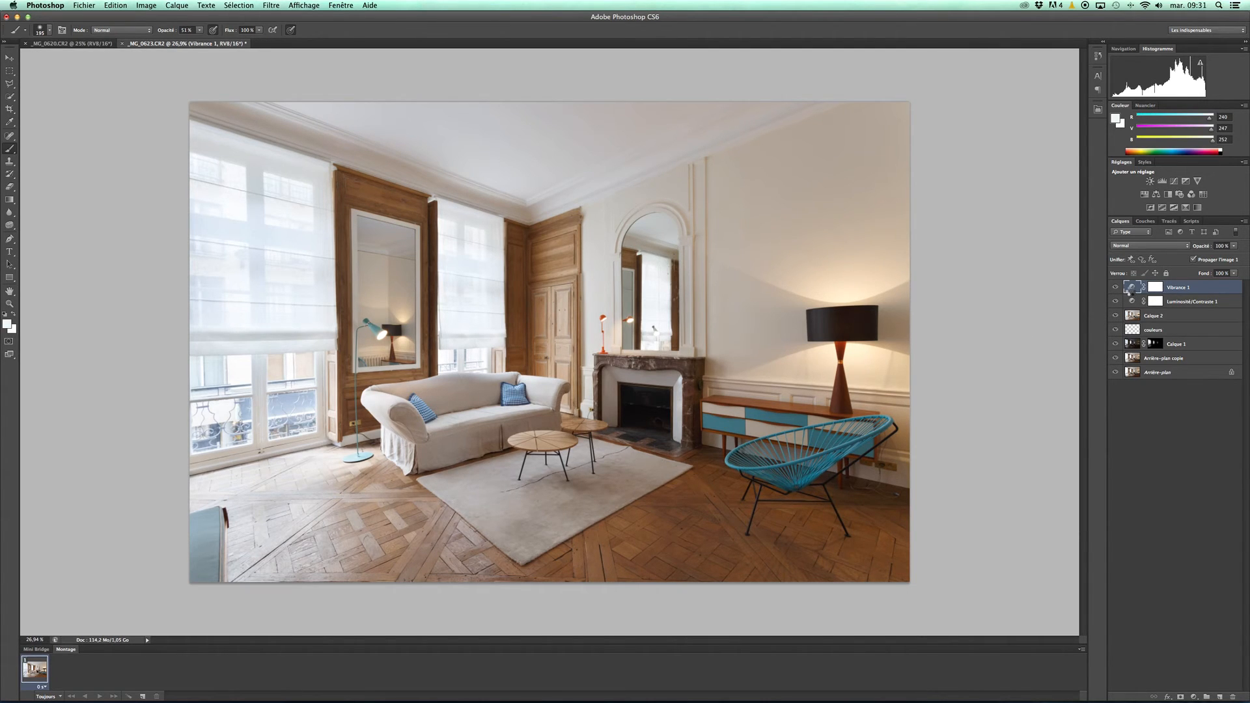
- Stamp the visible layers into a new layer and scale it to 106,36 %, pushing the furniture in the lower-left corner out of frame
key("alt+shift+super+e")
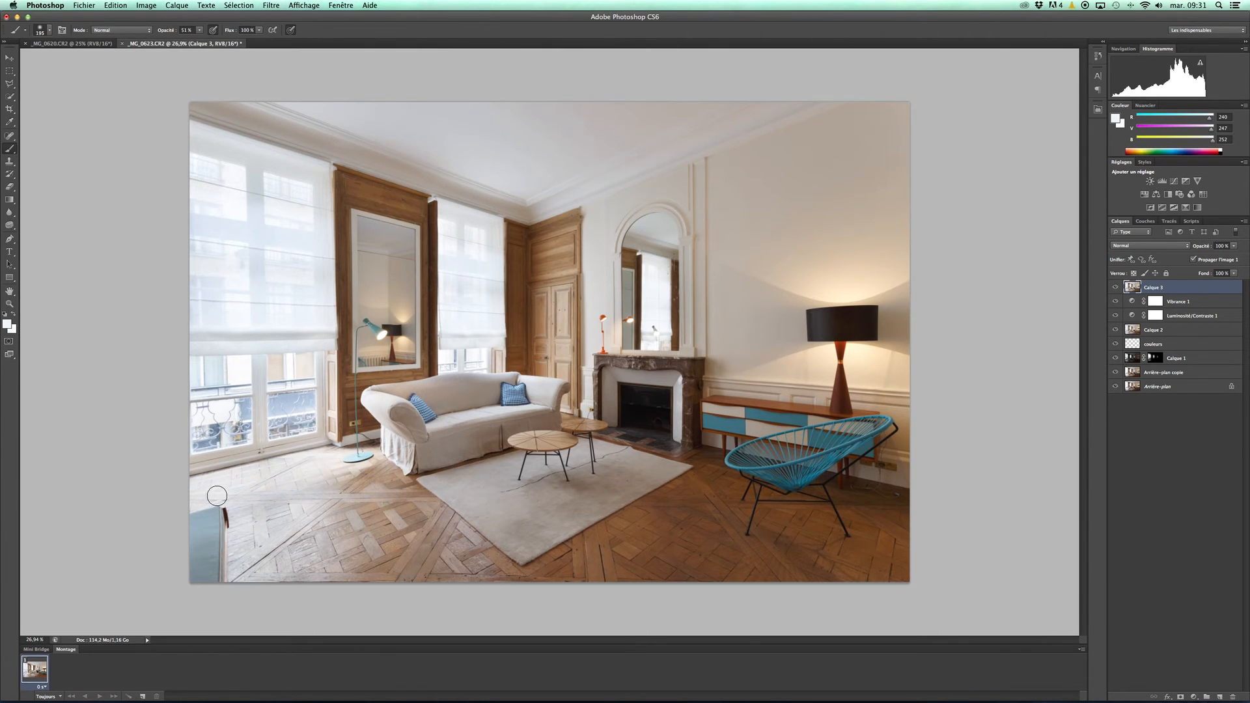
key("super+t")
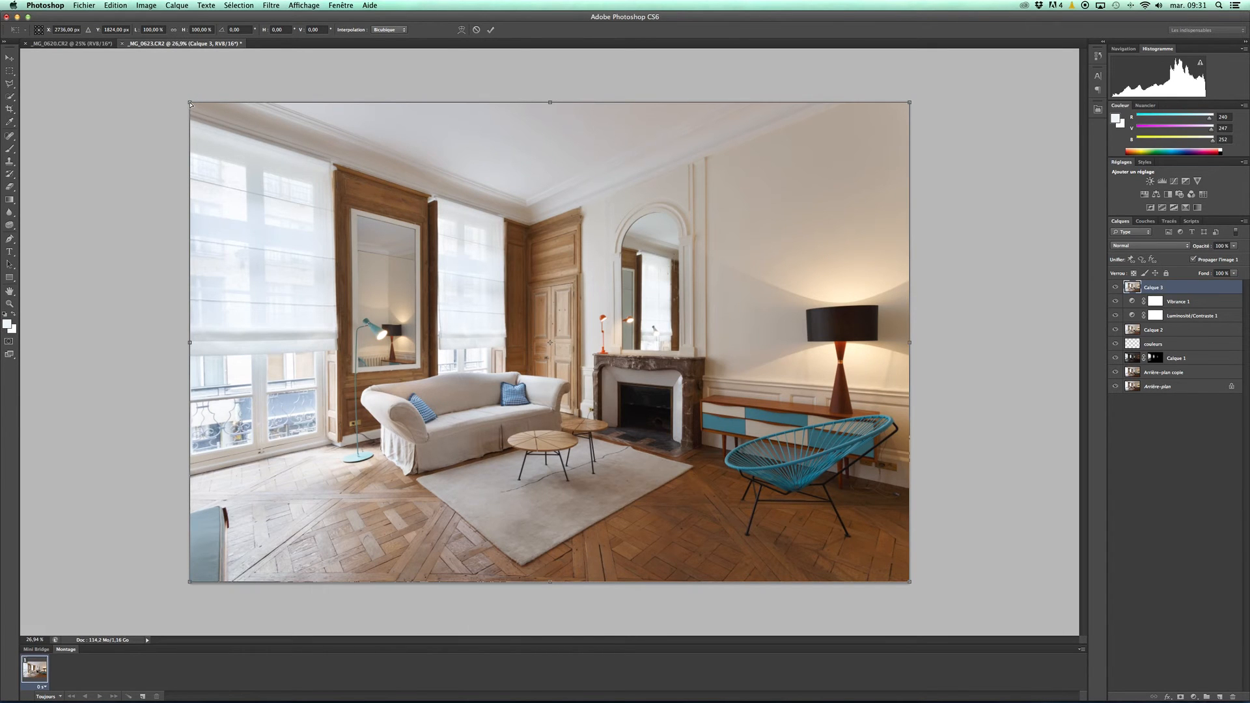
mouse_move(189, 103)
left_mouse_down()
mouse_move(145, 112)
mouse_move(223, 106)
mouse_move(189, 102)
left_mouse_up()
left_click_drag(188, 102, 140, 77)
mouse_move(508, 400)
left_mouse_down()
mouse_move(528, 433)
mouse_move(515, 396)
mouse_move(543, 412)
mouse_move(528, 395)
mouse_move(513, 405)
left_mouse_up()
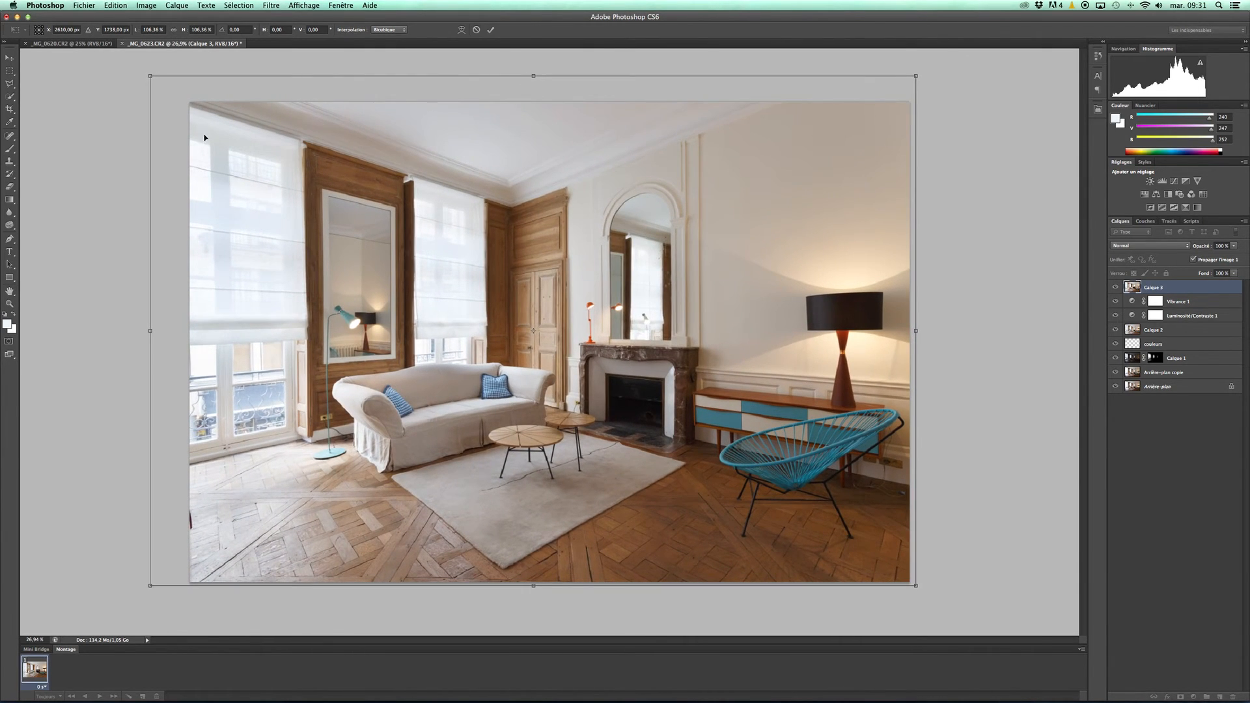
left_click_drag(266, 309, 265, 309)
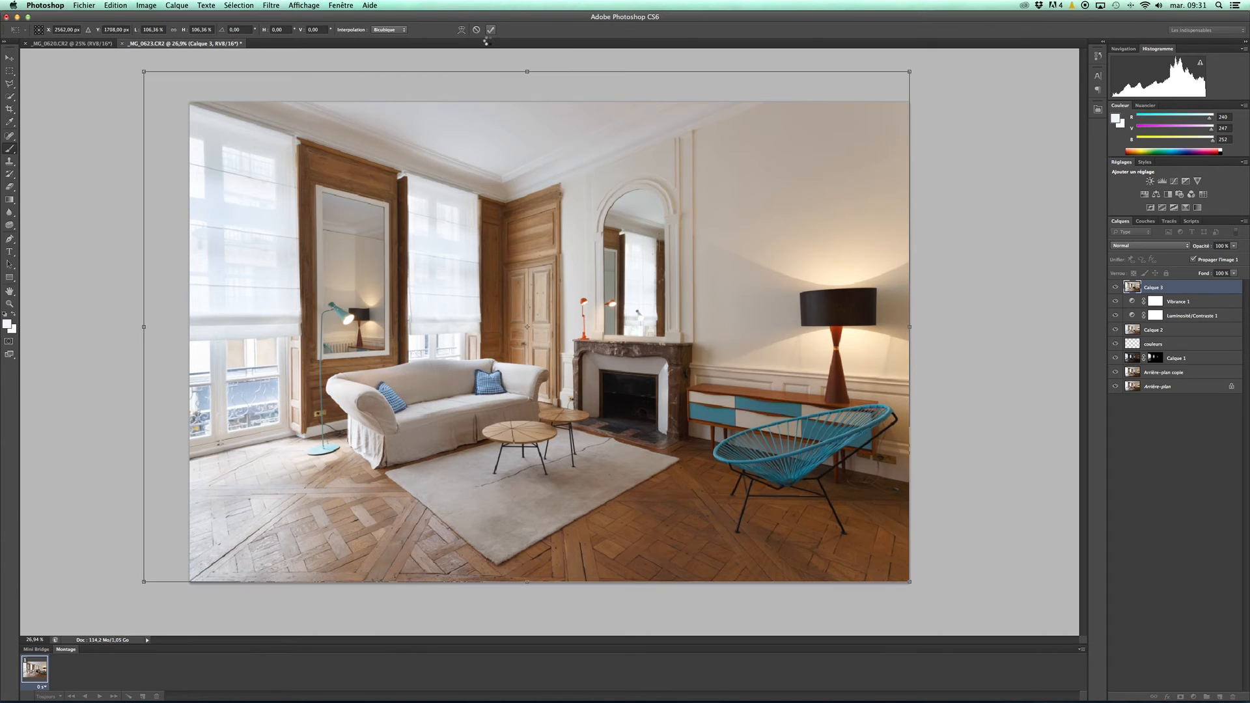
left_click(490, 31)
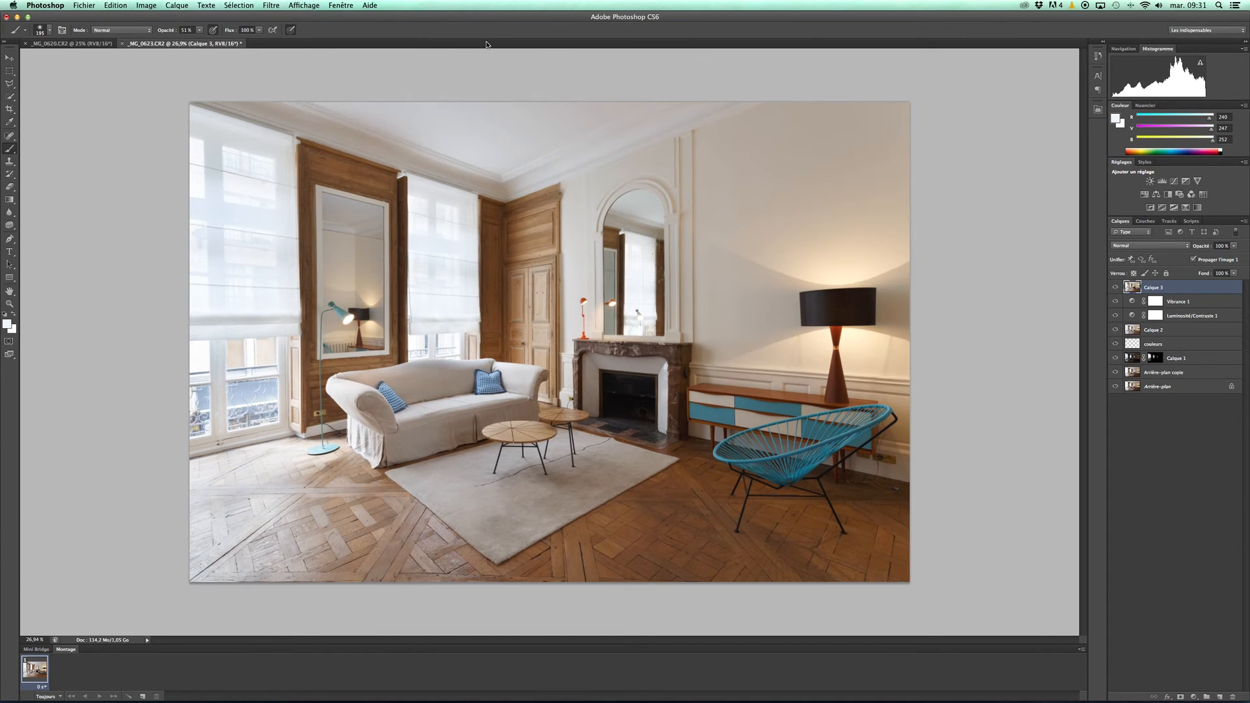
- Compare the original Arrière-plan layer alone with the fully edited image
left_click(1116, 388, "alt")
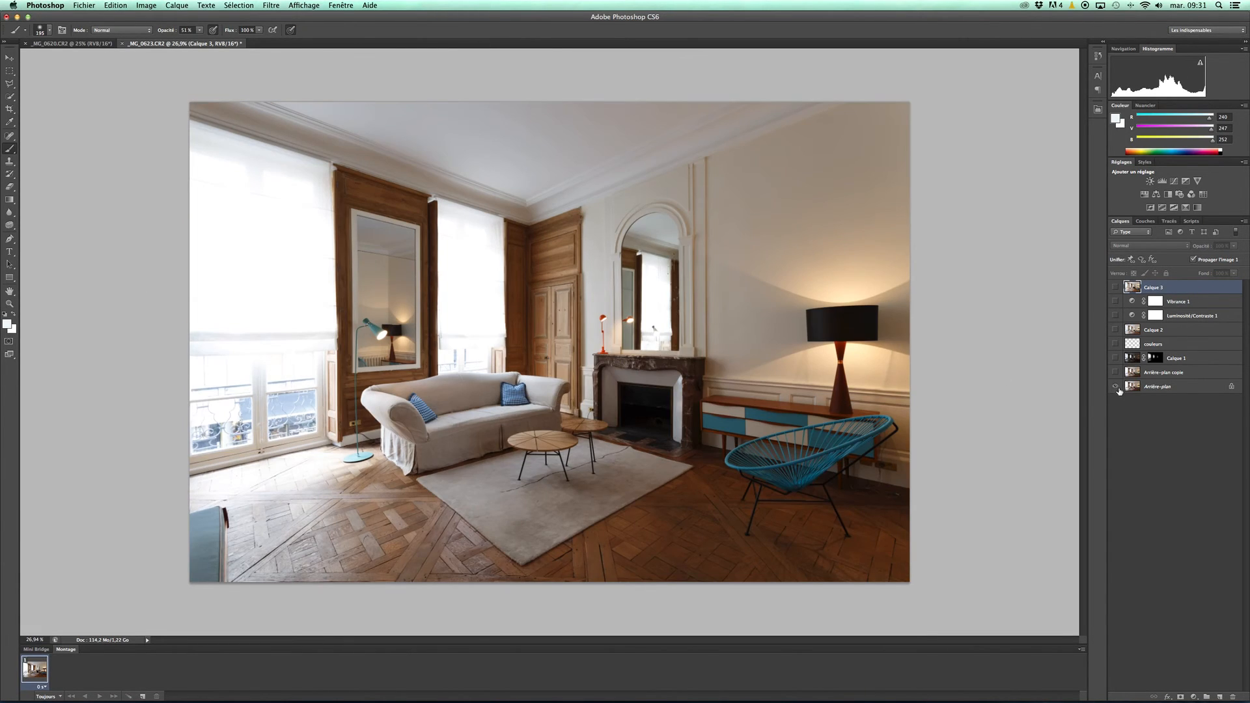
left_click(1116, 388, "alt")
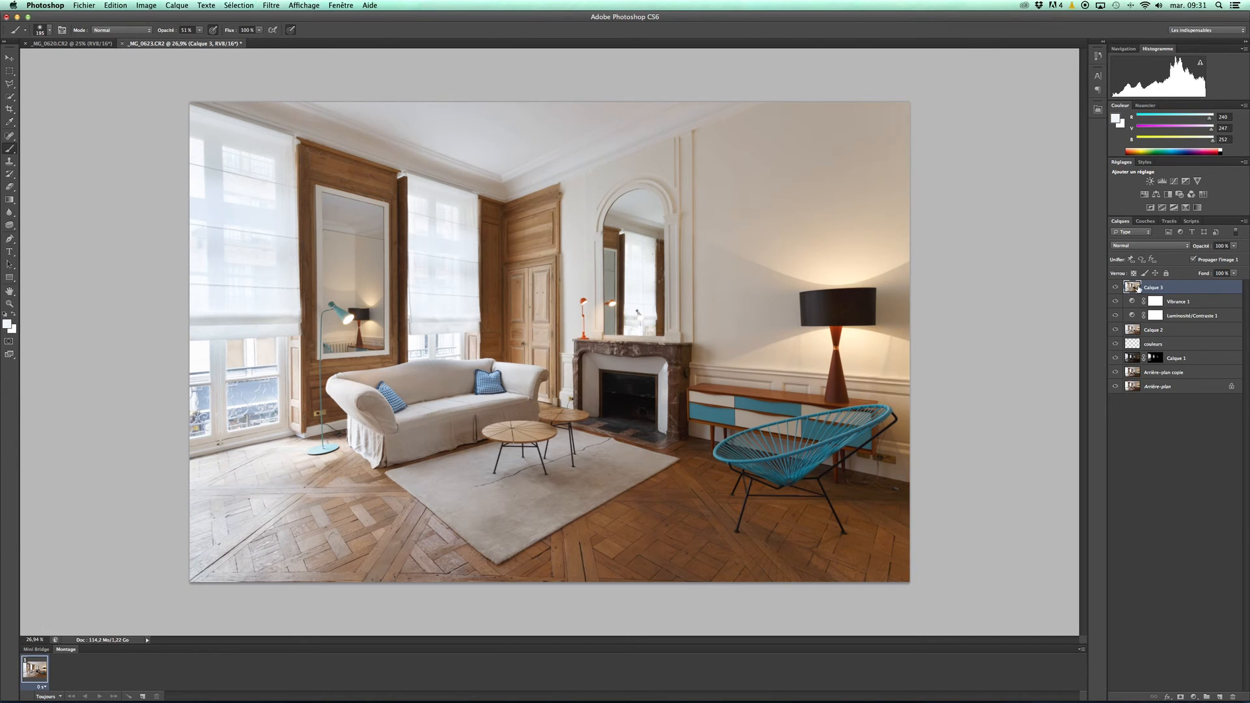
- Sharpen Calque 3 with the Accentuation filter, using a gain slightly below 62 %, a radius of 2,0 pixels and threshold 0
left_click(271, 6)
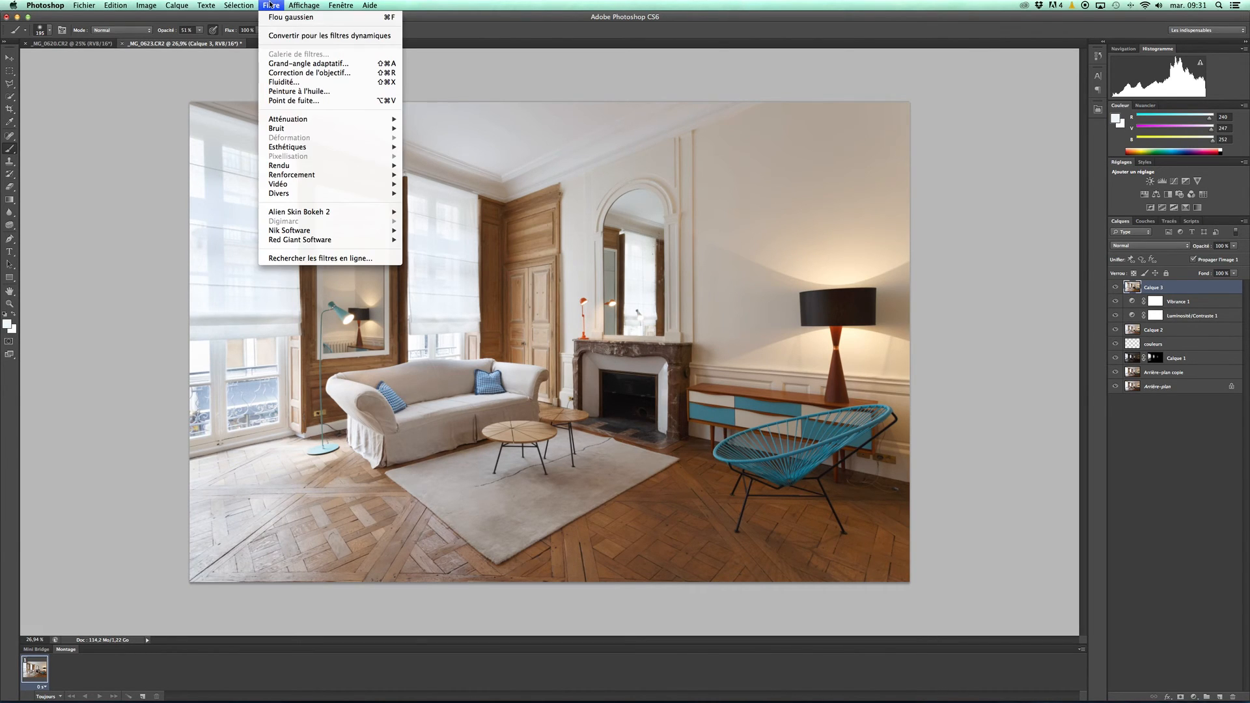
mouse_move(323, 179)
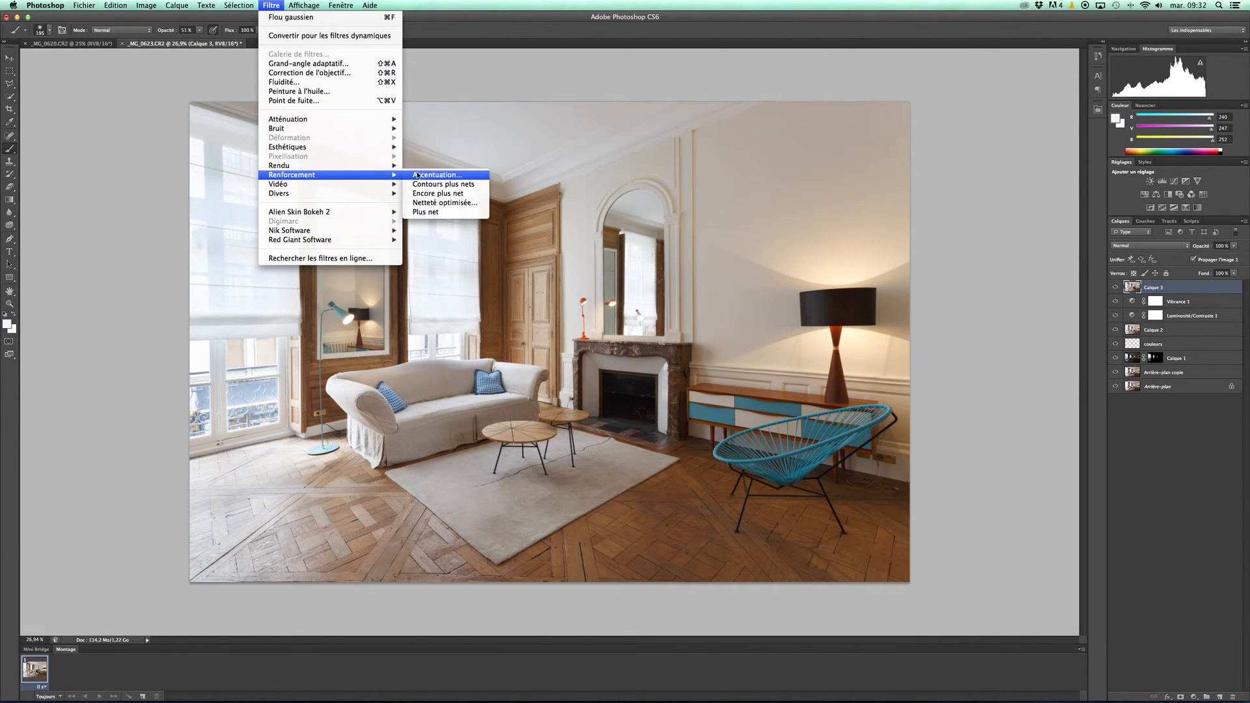
left_click(437, 174)
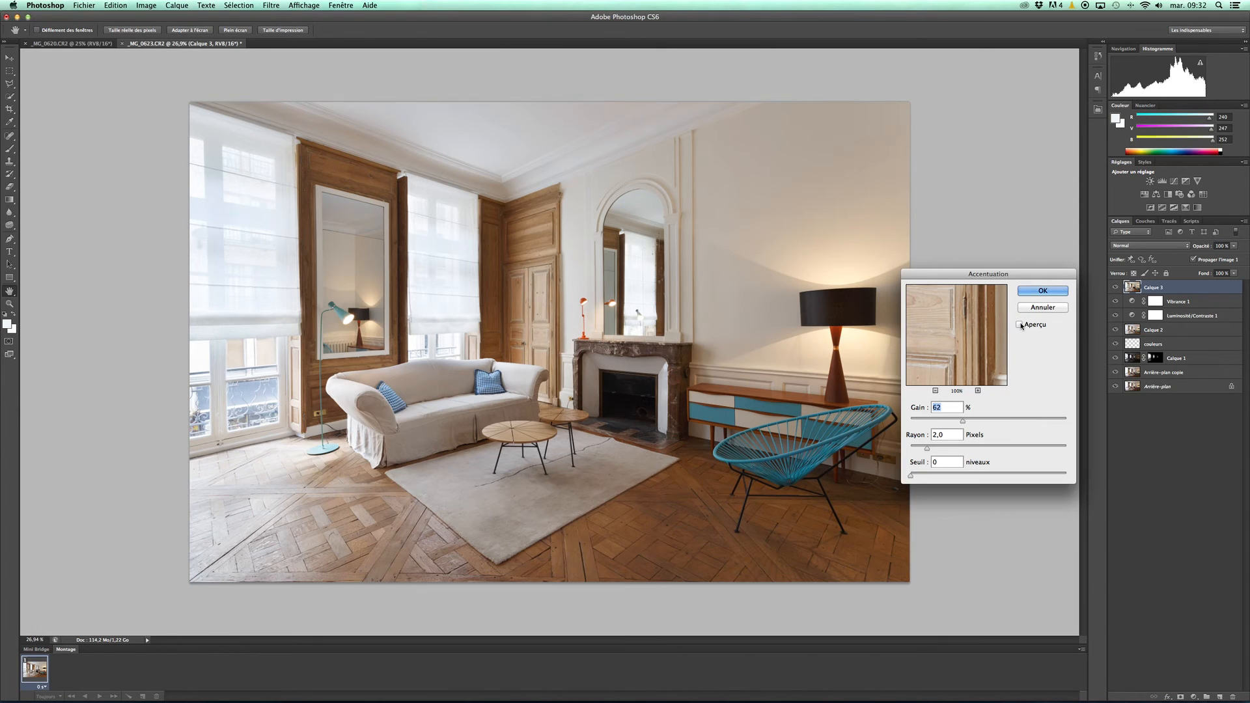
mouse_move(963, 424)
left_mouse_down()
mouse_move(925, 448)
mouse_move(955, 424)
left_mouse_up()
left_click(1035, 292)
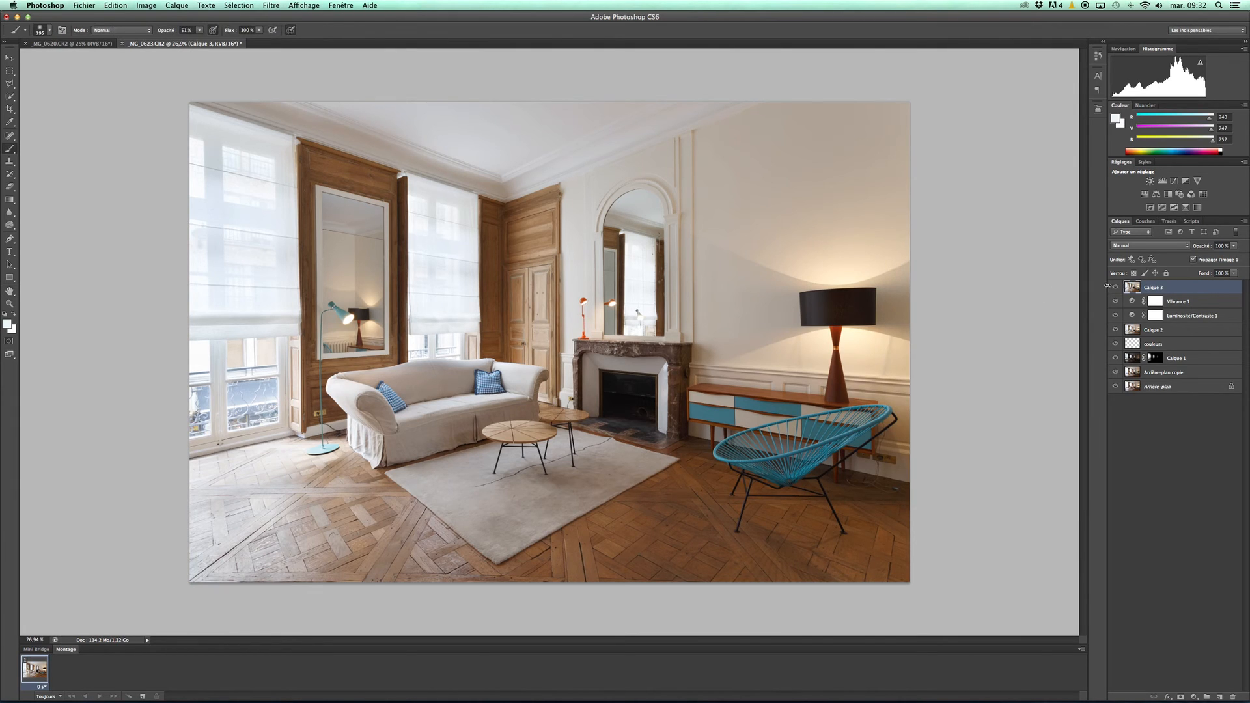
- Remove the small dark spot on the rug beside the coffee tables with the content-aware Spot Healing Brush
left_click(10, 135)
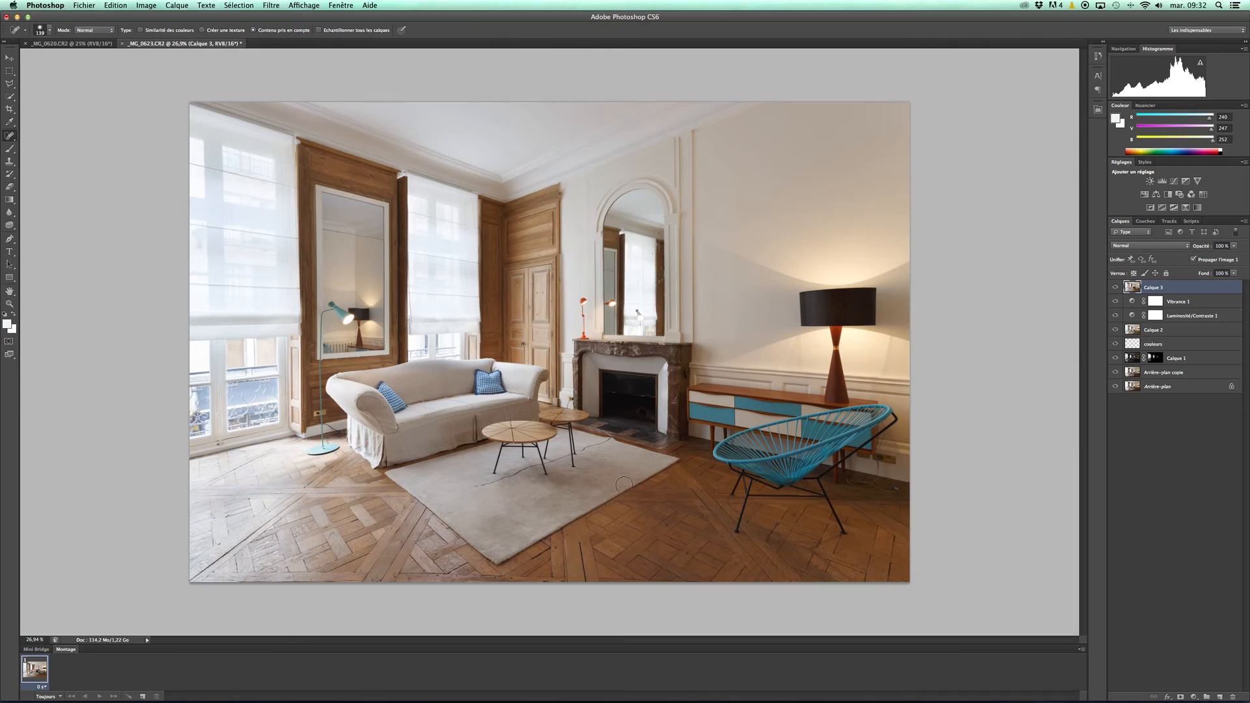
scroll(624, 484, "up", 5)
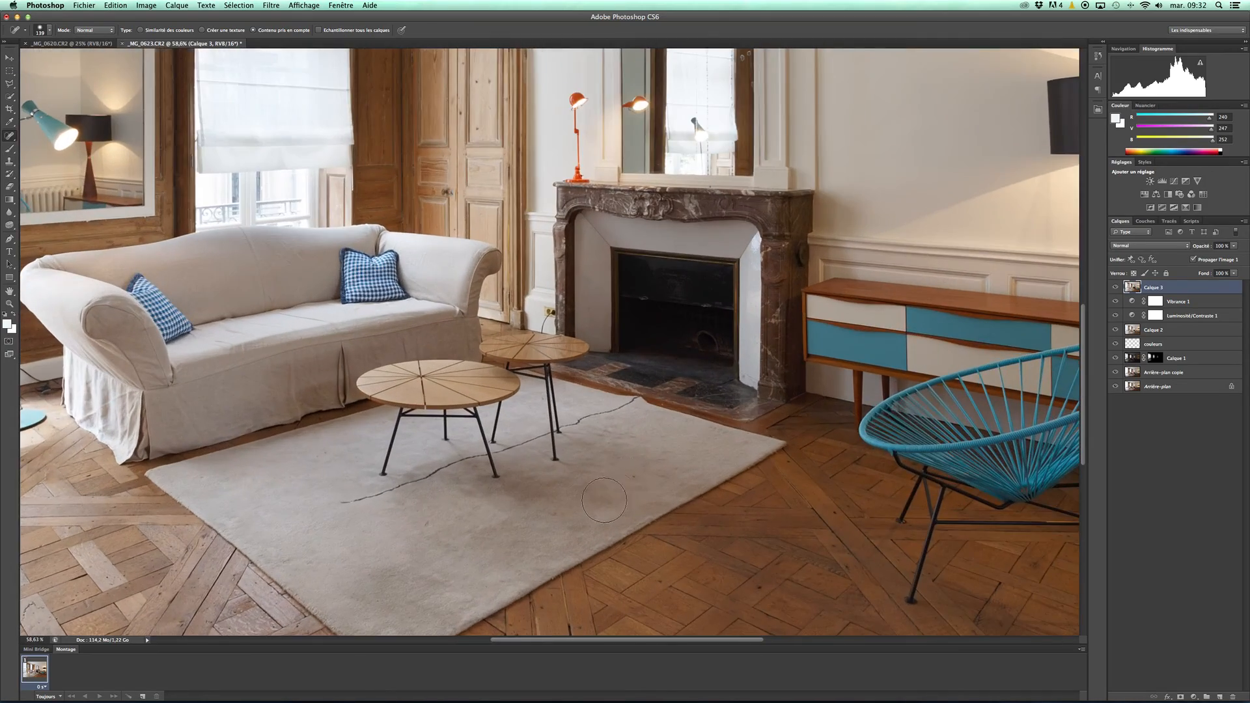
scroll(644, 475, "up", 10)
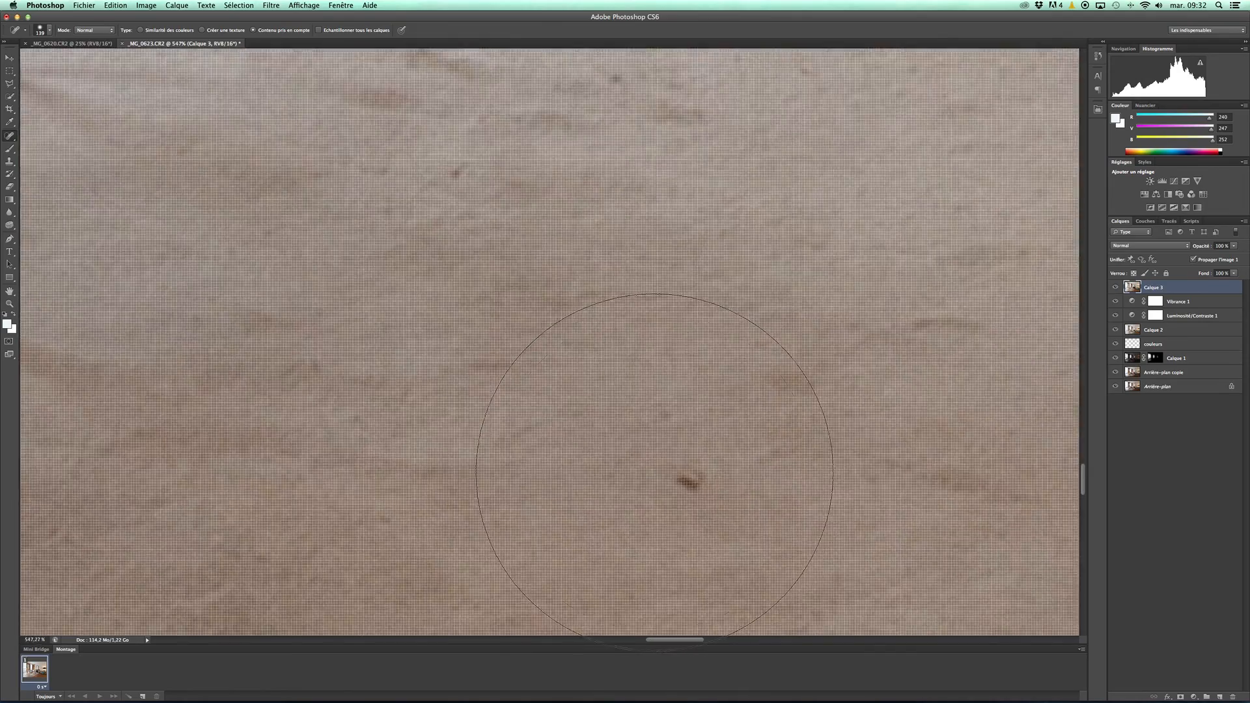
scroll(654, 472, "down", 12)
scroll(582, 484, "up", 6)
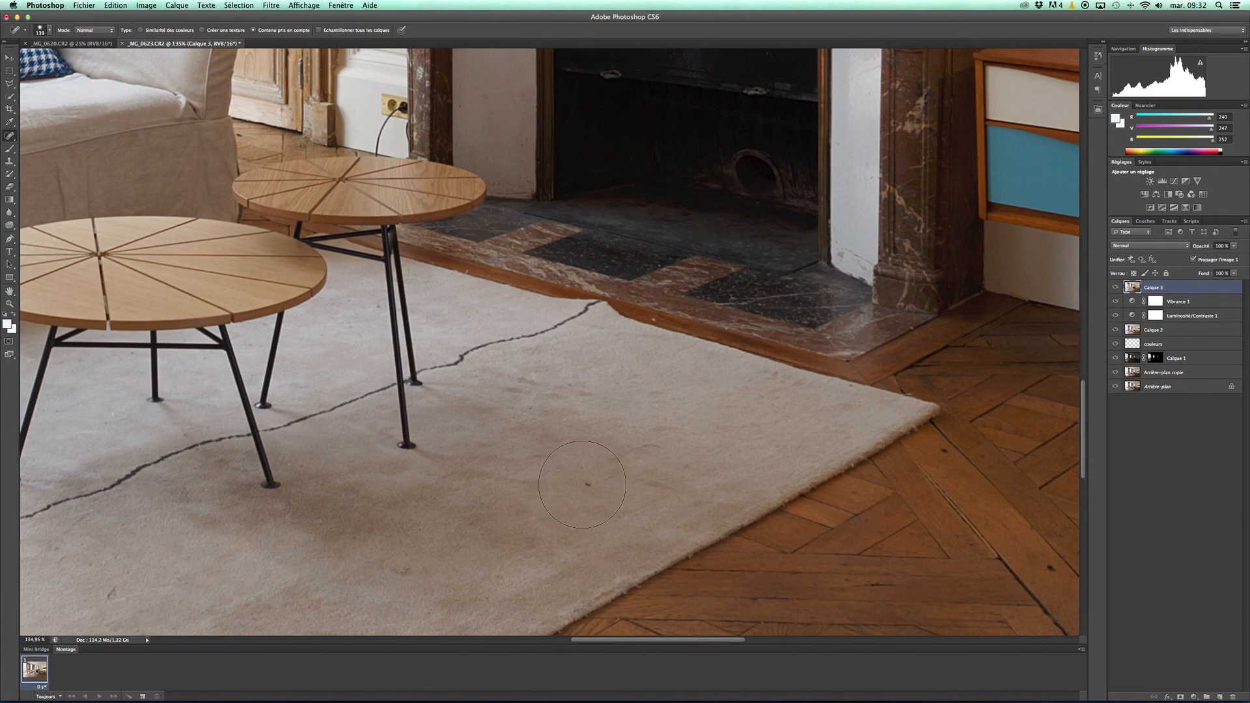
left_click(542, 411)
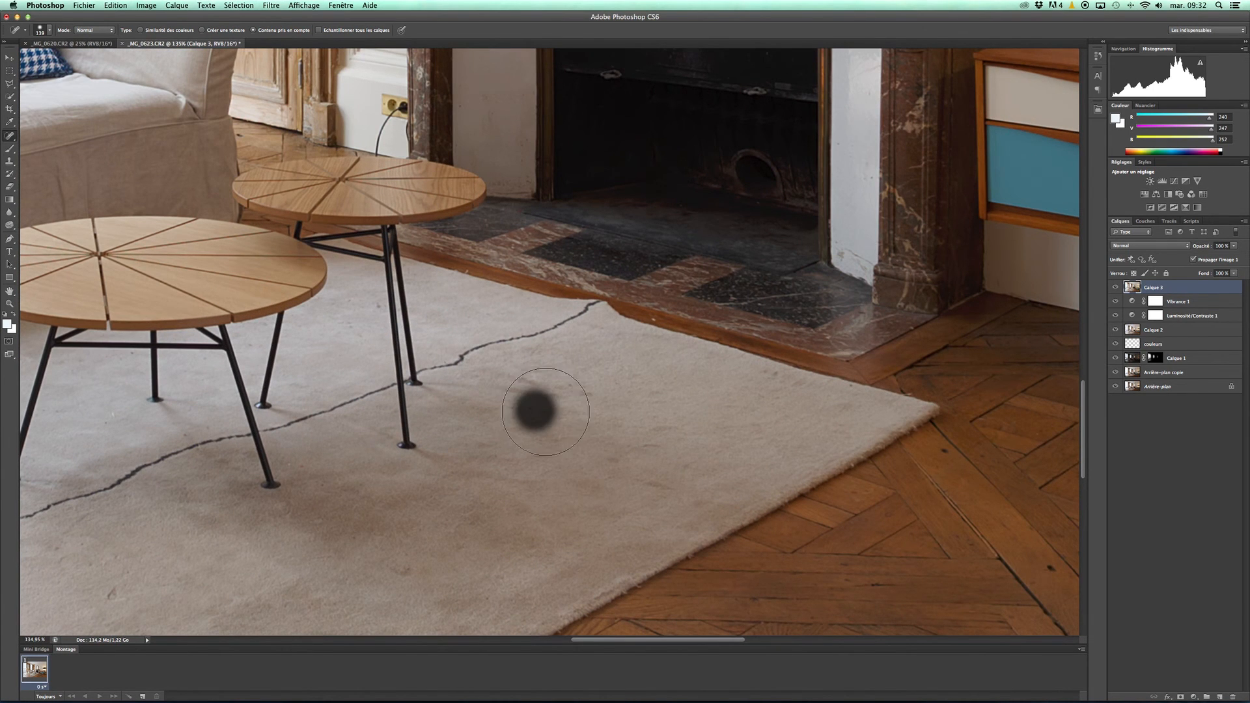
- Heal the small blemishes on the left part of the rug and along its front-left edge
left_click_drag(442, 517, 709, 381)
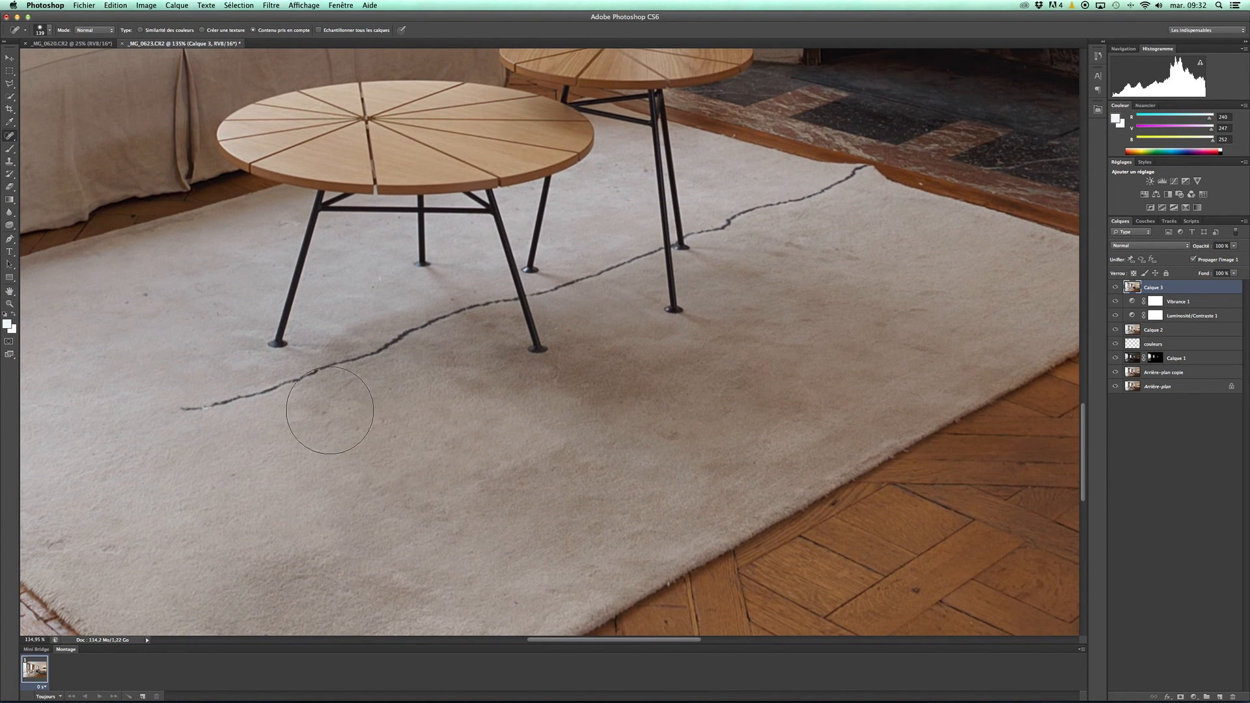
left_click(129, 306)
left_click_drag(159, 357, 317, 325)
left_click(237, 318)
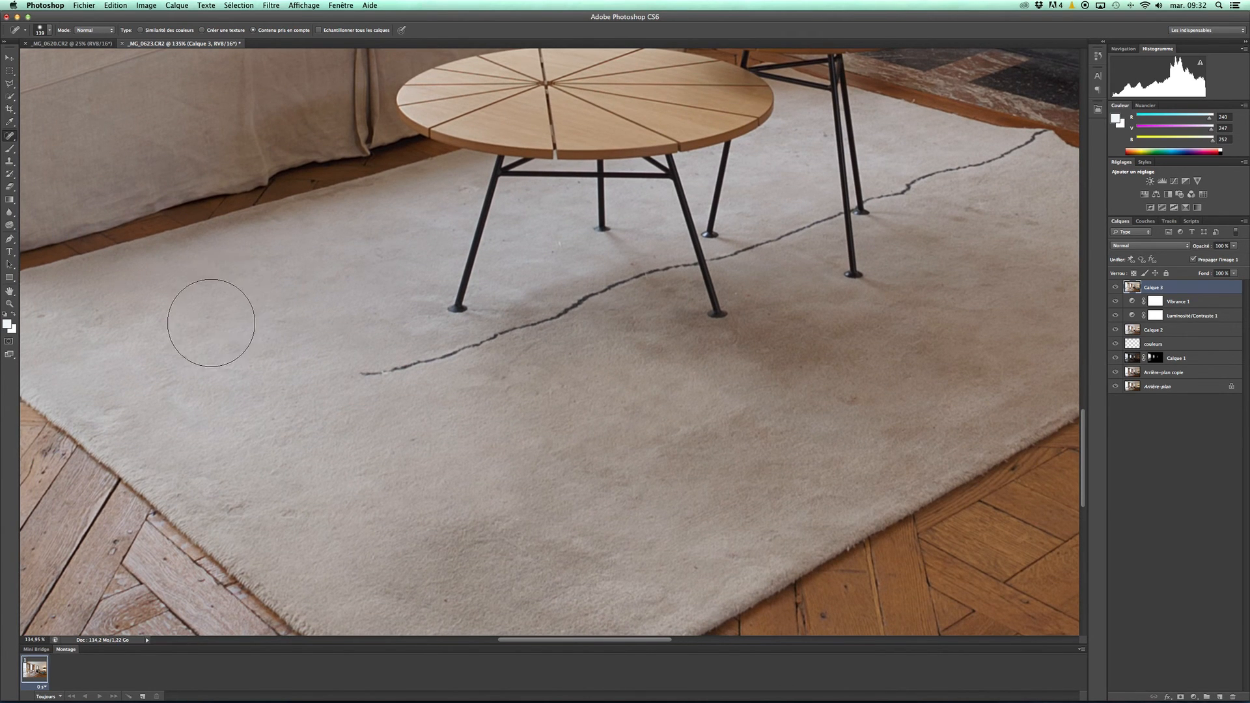
left_click(235, 513)
left_click(336, 528)
left_click(294, 512)
left_click(440, 592)
- Heal the remaining marks on the rug near the sofa and between and behind the coffee table legs
left_click_drag(360, 439, 554, 515)
left_click(237, 393)
left_click(289, 385)
left_click_drag(482, 394, 379, 434)
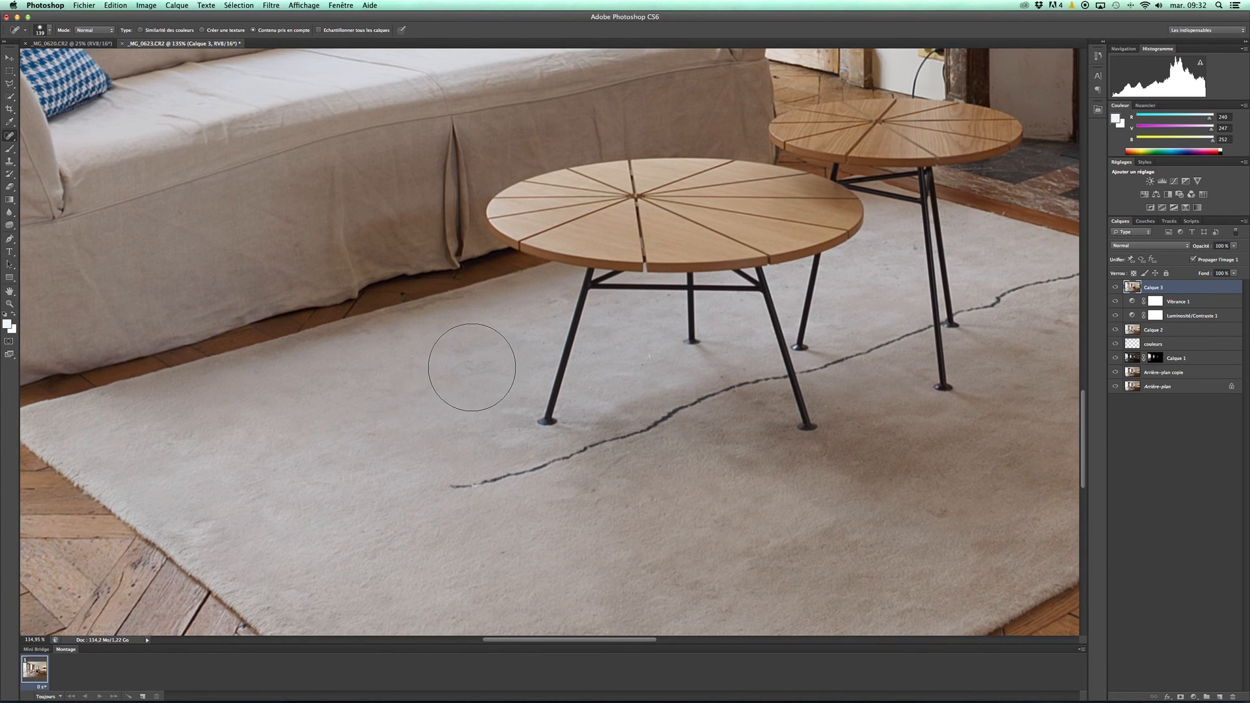
left_click(648, 359)
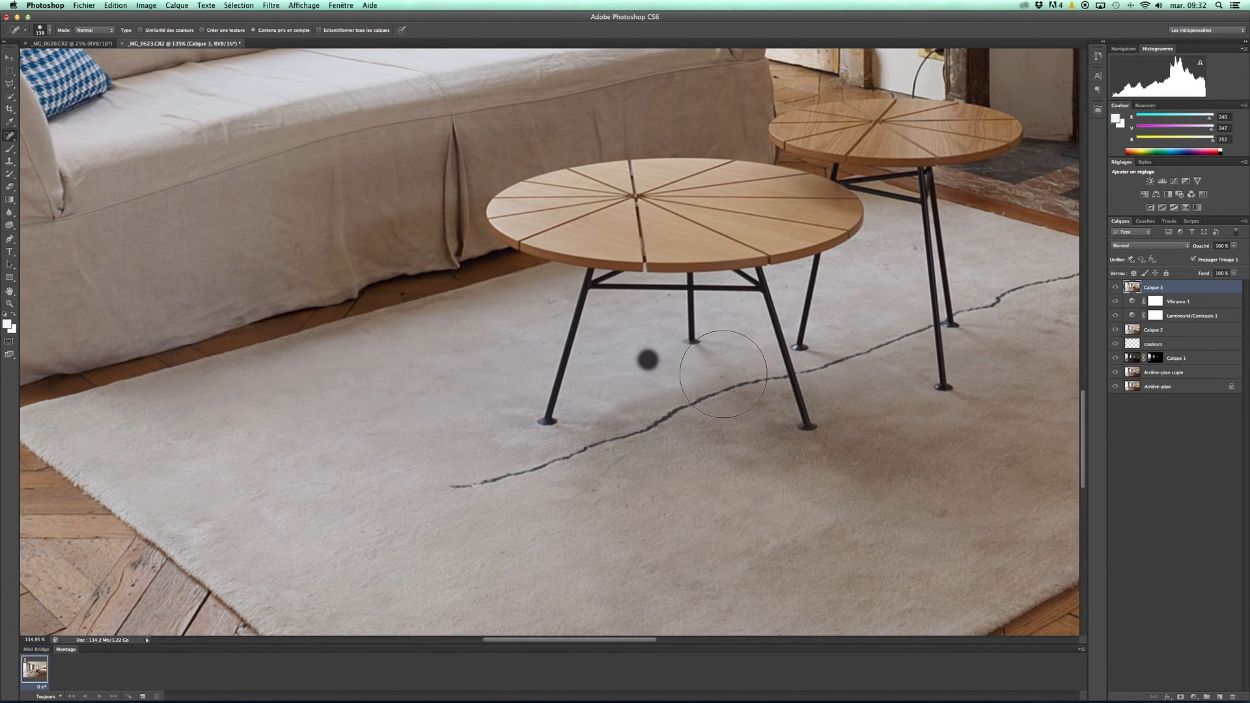
left_click_drag(920, 362, 819, 404)
left_click(785, 316)
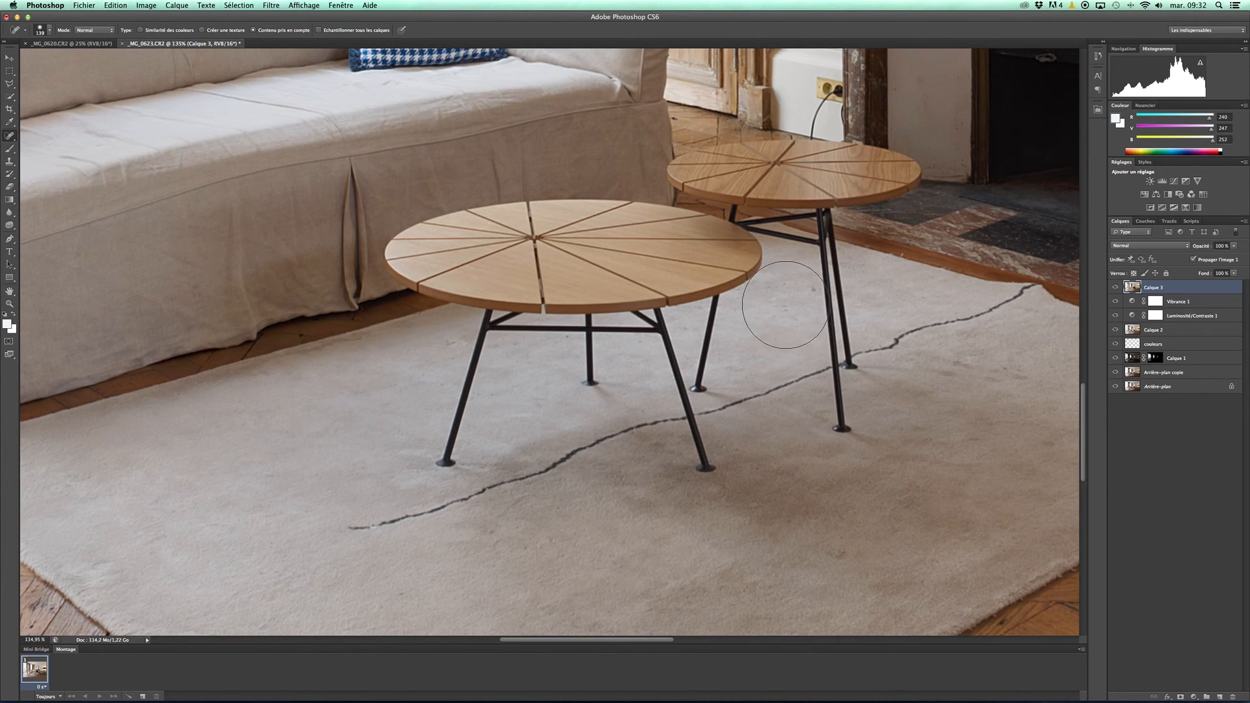
- Reduce the healing brush to about 21 pixels and retouch the small specks behind the tables and on the right and front of the rug
right_click(782, 302)
left_click(803, 323)
key("Return")
left_click(816, 290)
left_click_drag(975, 377, 730, 365)
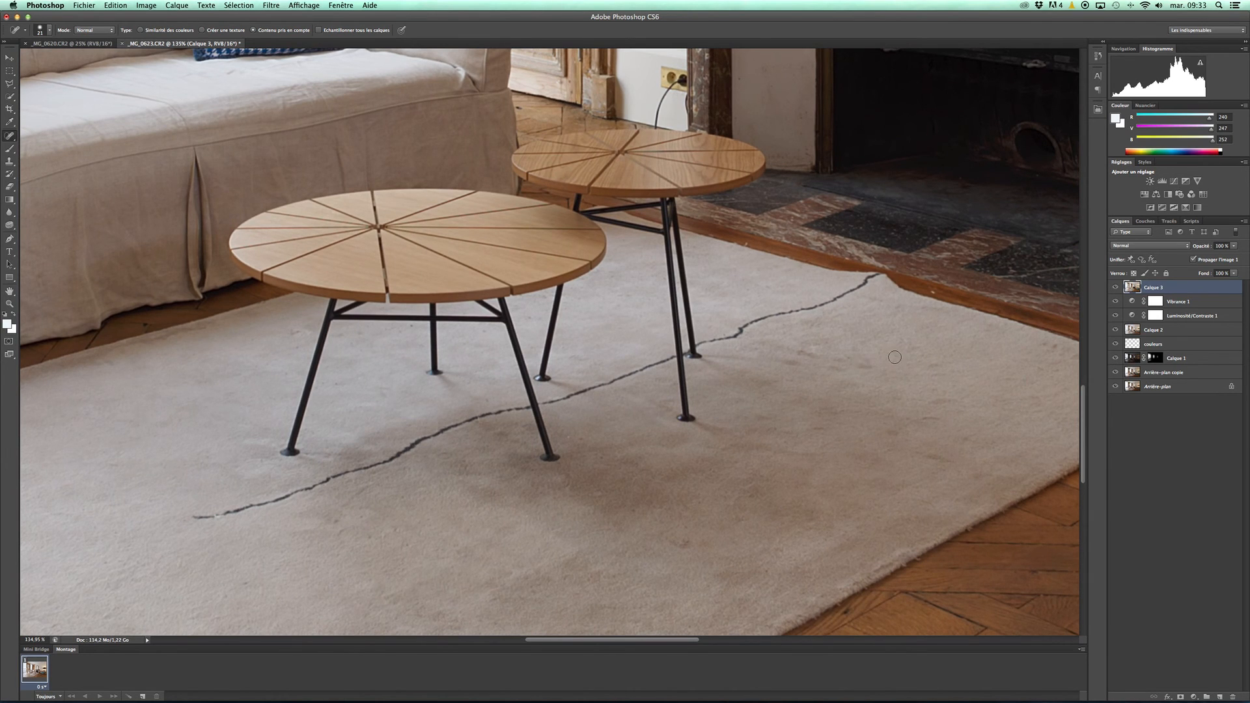
left_click_drag(975, 379, 878, 364)
left_click(944, 328)
left_click(587, 524)
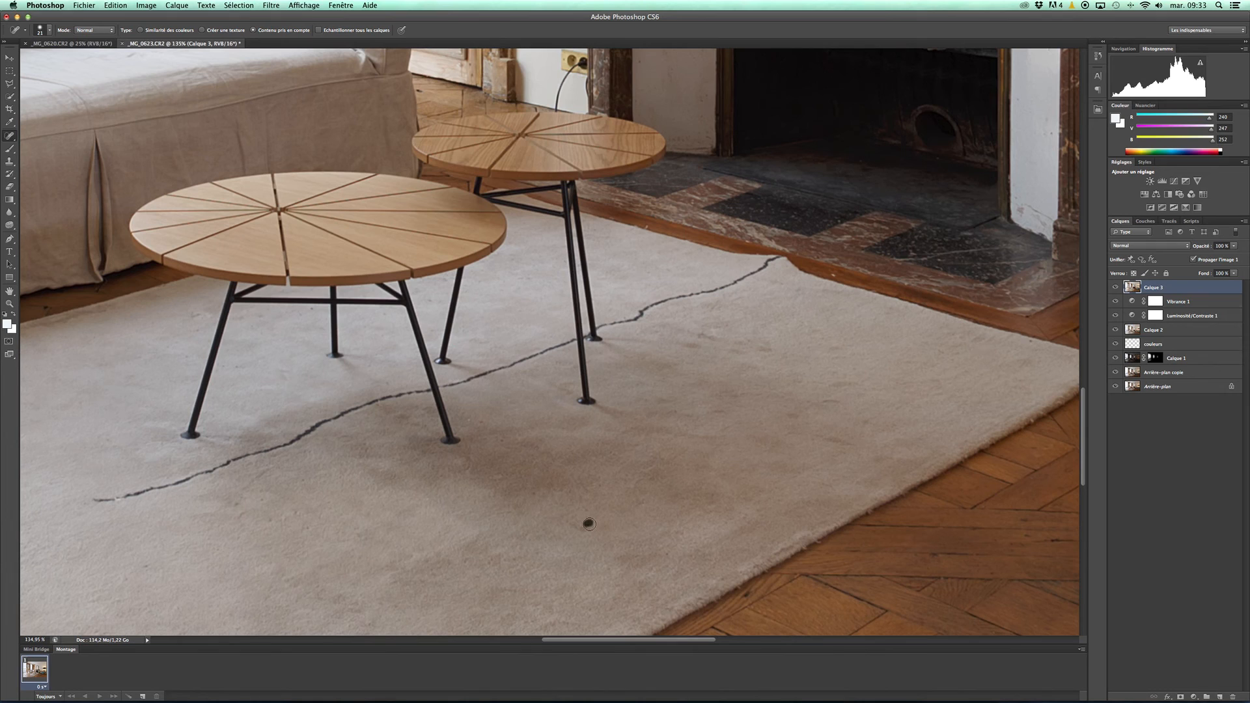
left_click(535, 492)
left_click(480, 420)
key("super+0")
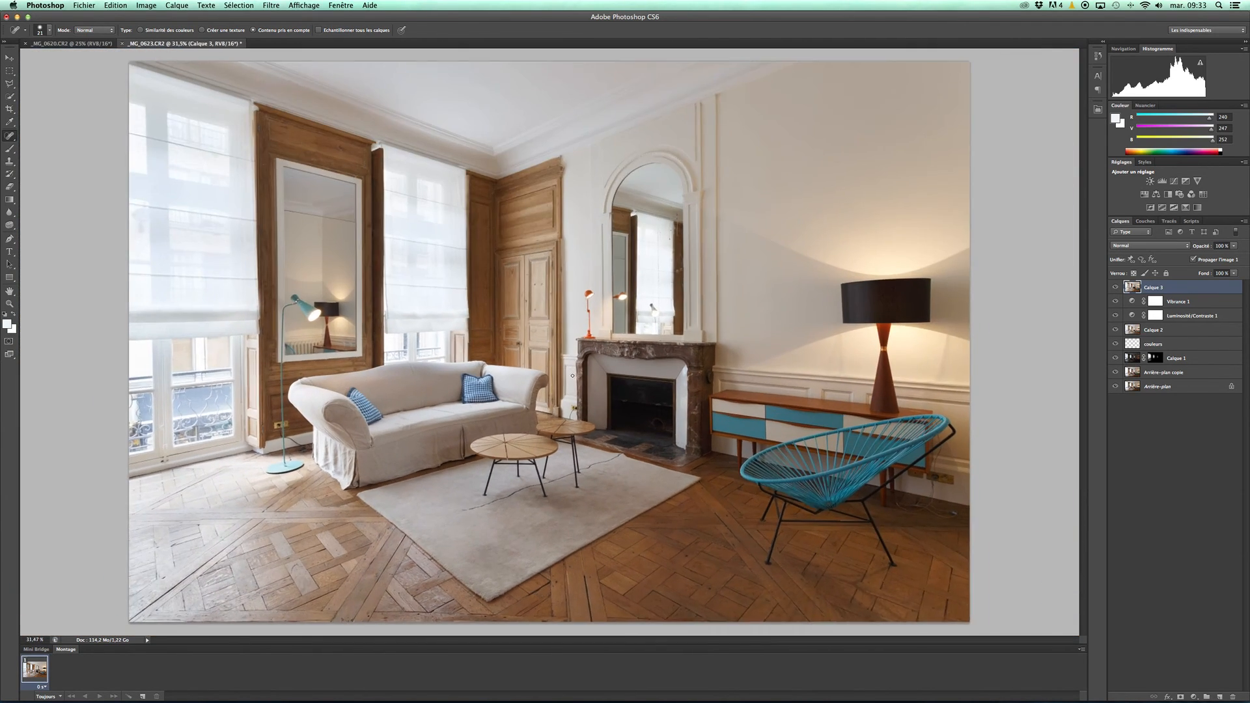
- Show only the Arrière-plan layer, and restore the layers up to Calque 2 one by one to review each edit
scroll(572, 375, "down", 3)
scroll(578, 375, "up", 2)
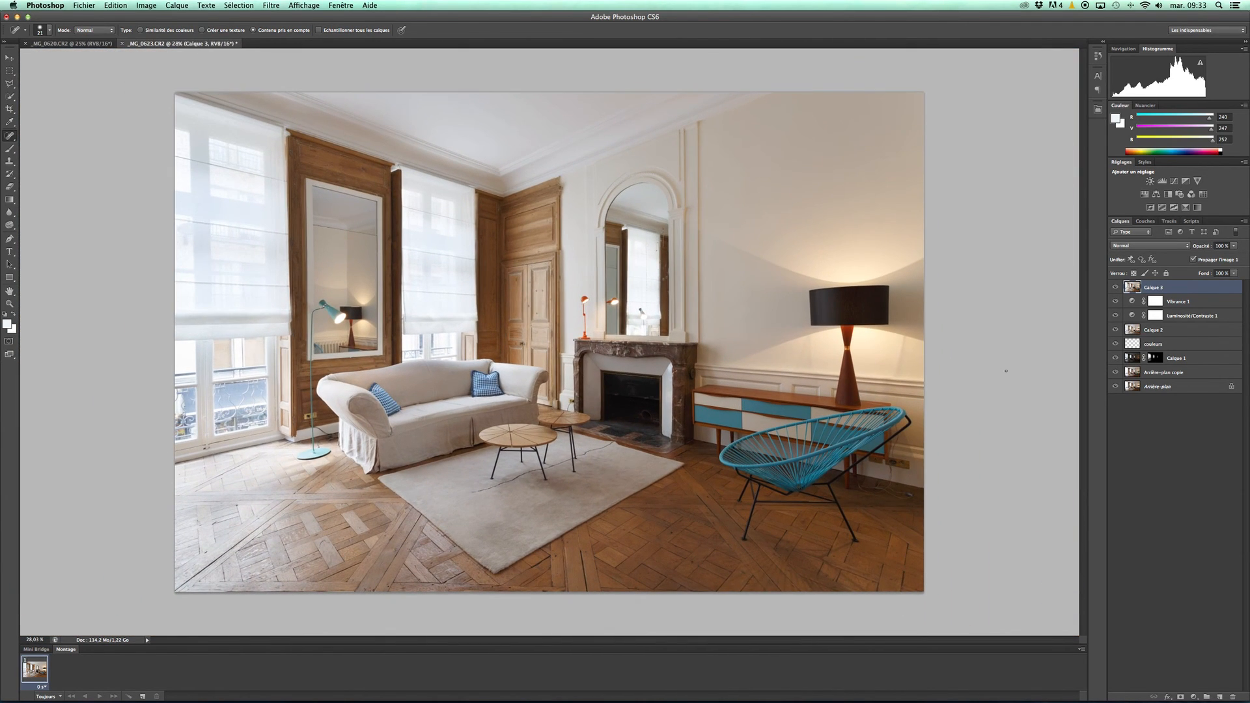
left_click(1115, 386, "alt")
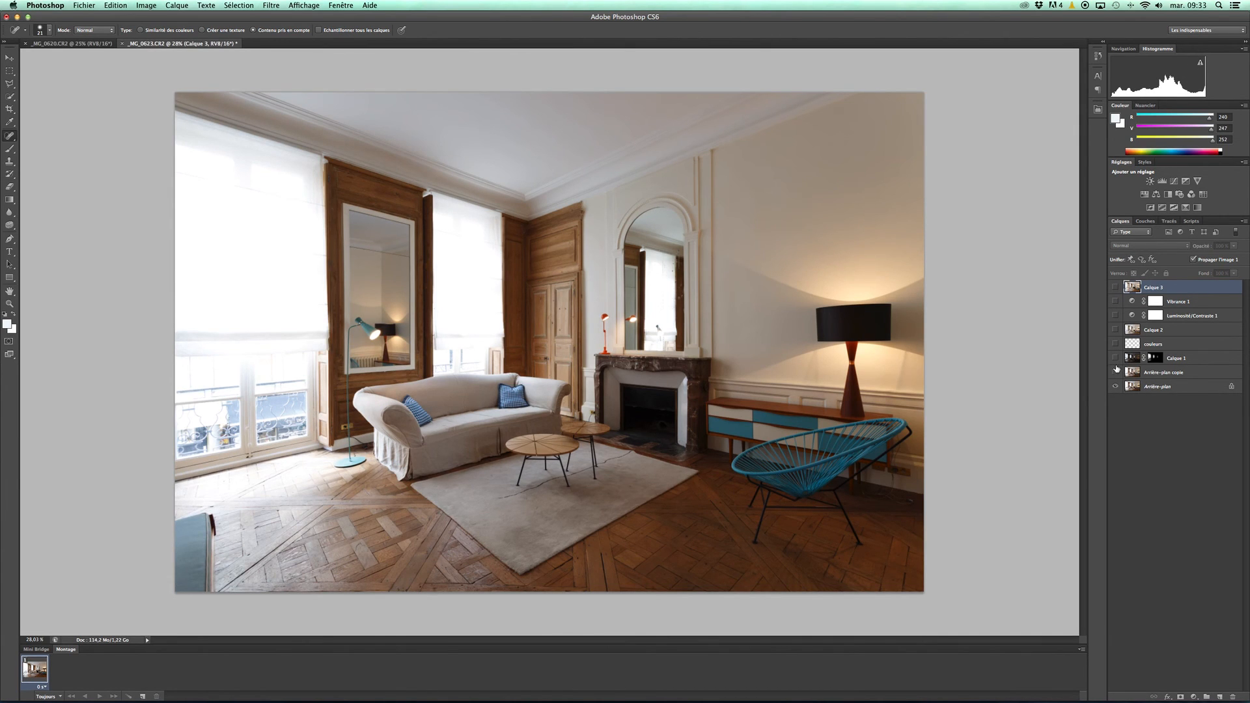
left_click(1115, 358)
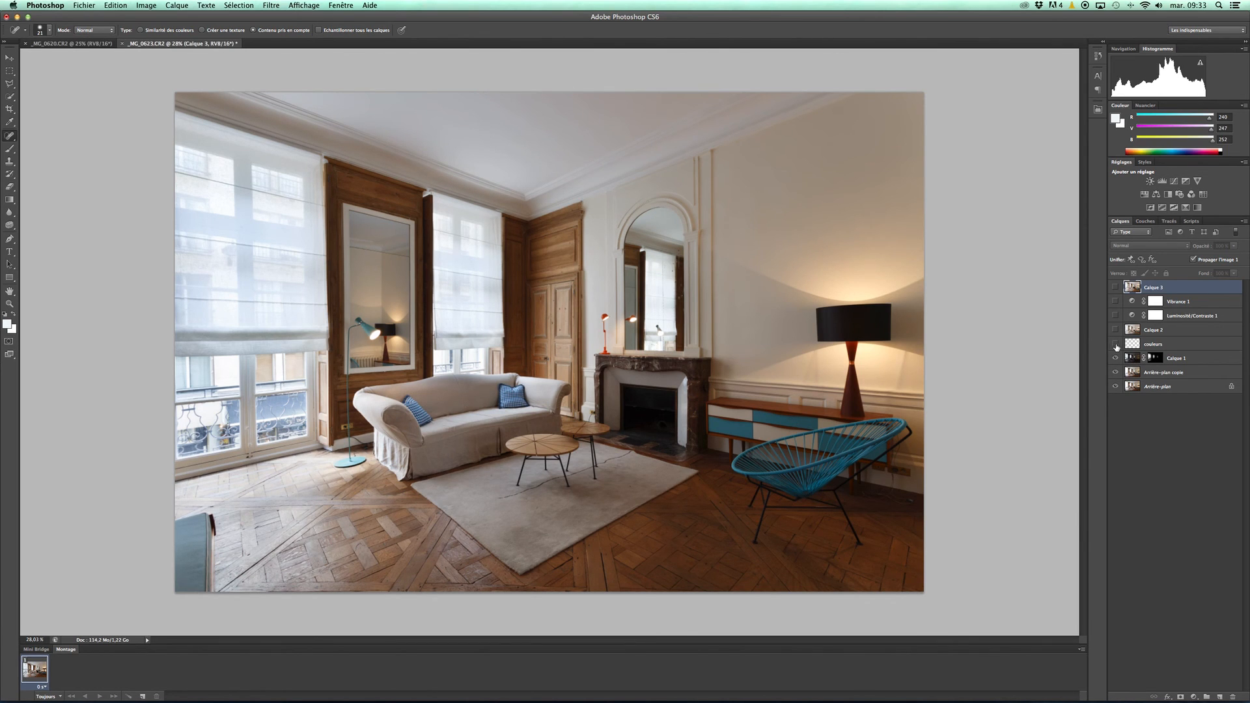
left_click(1116, 344)
left_click(1115, 344)
left_click(1115, 345)
left_click(1115, 330)
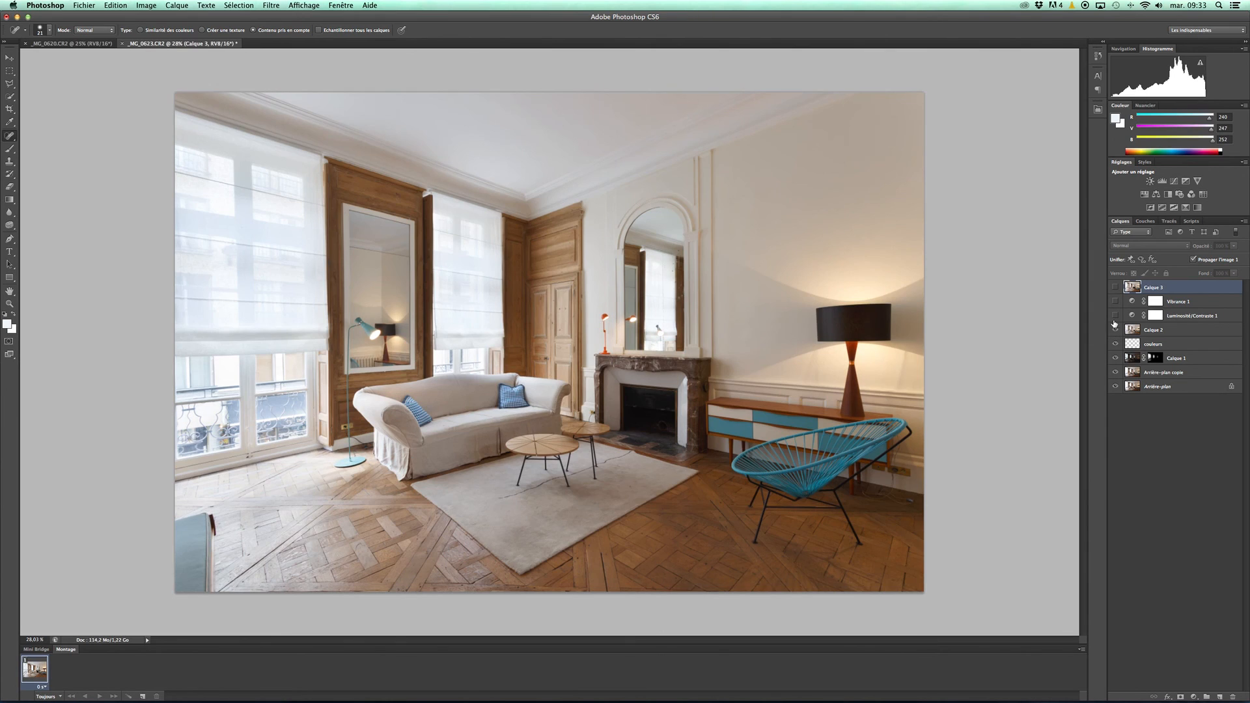
left_click(1134, 330)
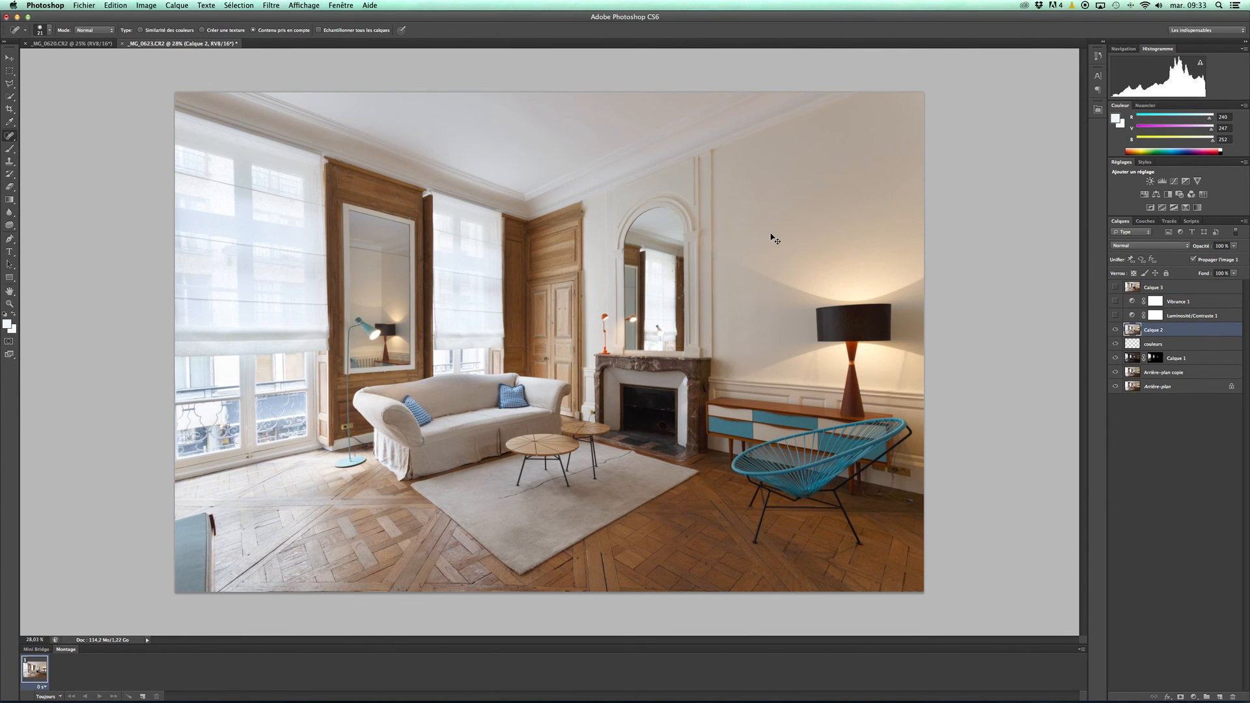
key("super+l")
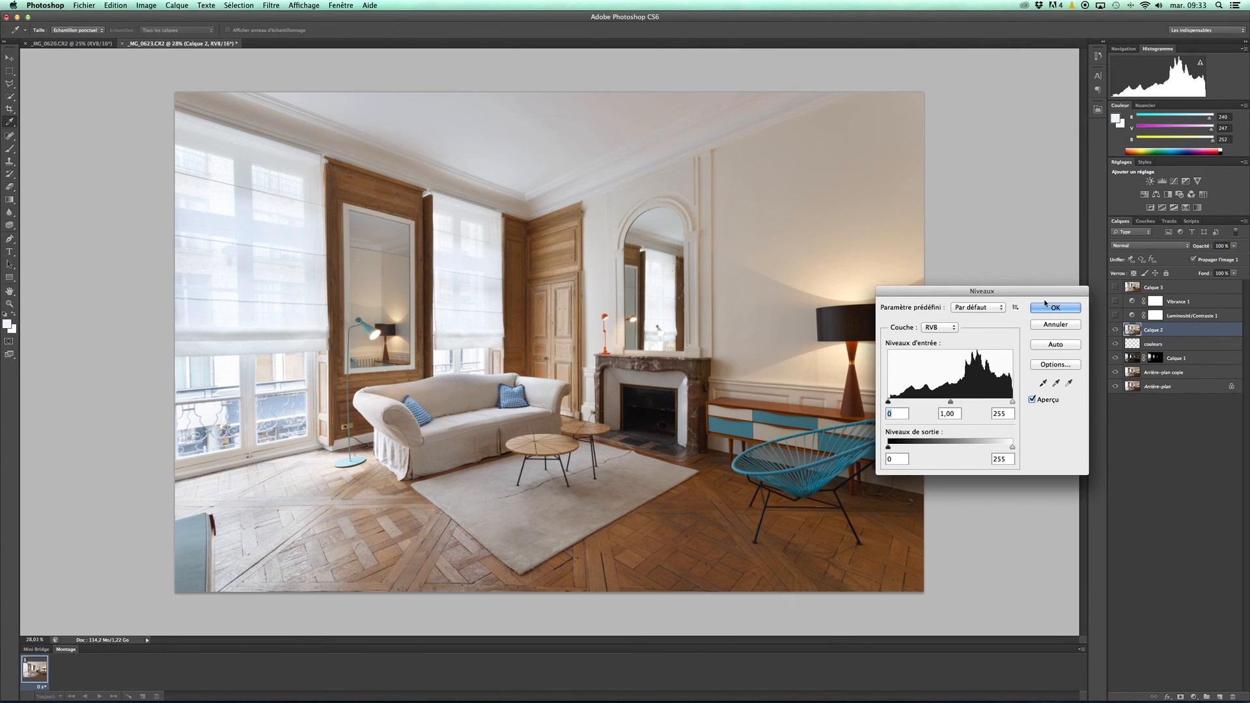
left_click(1059, 327)
key("j")
- Show the Luminosité/Contraste 1, Vibrance 1 and Calque 3 layers again in turn to review their effect
left_click(1115, 316)
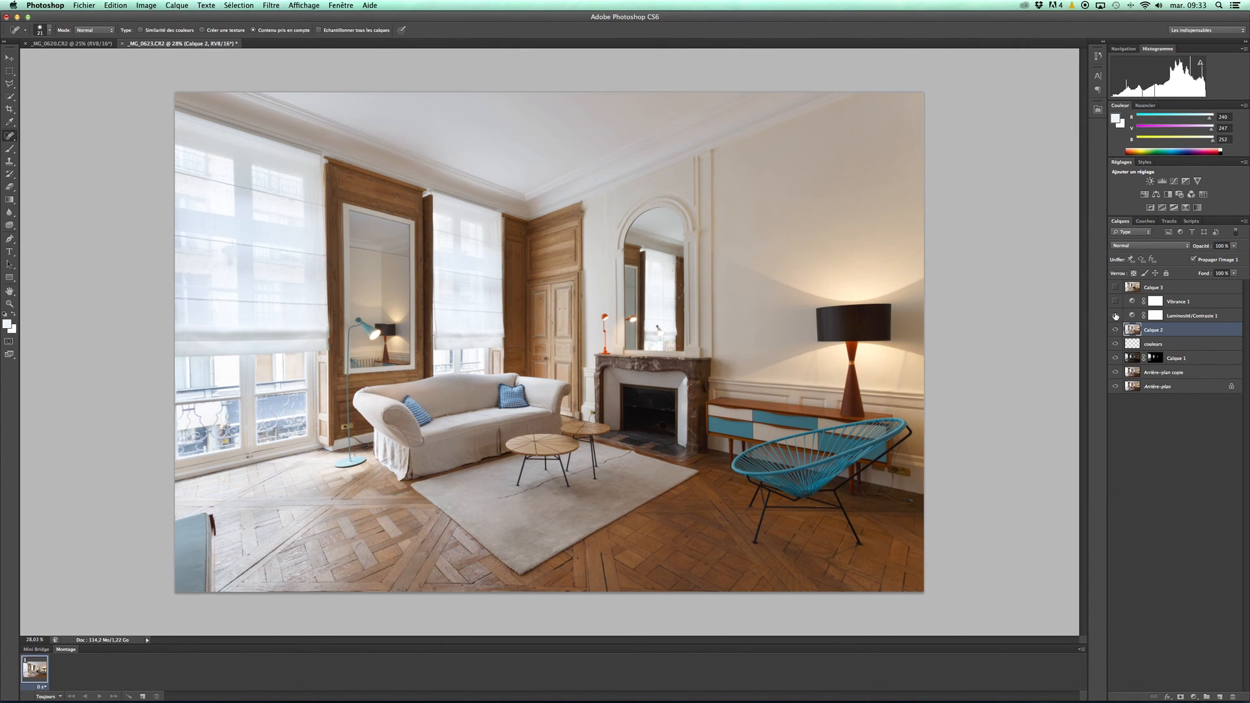
left_click(1116, 301)
left_click(1114, 288)
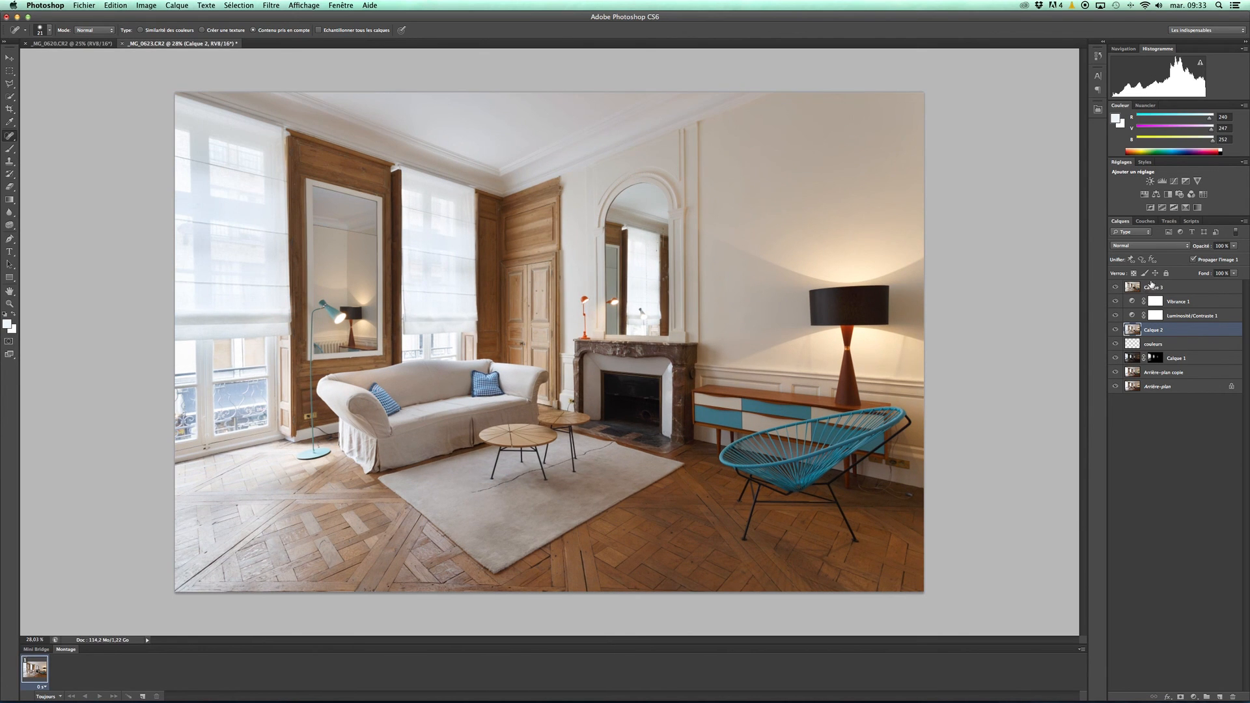
- Add a Balance des couleurs adjustment layer above Calque 3 and slightly adjust the midtones on the yellow–blue and cyan–red axes
left_click(1132, 289)
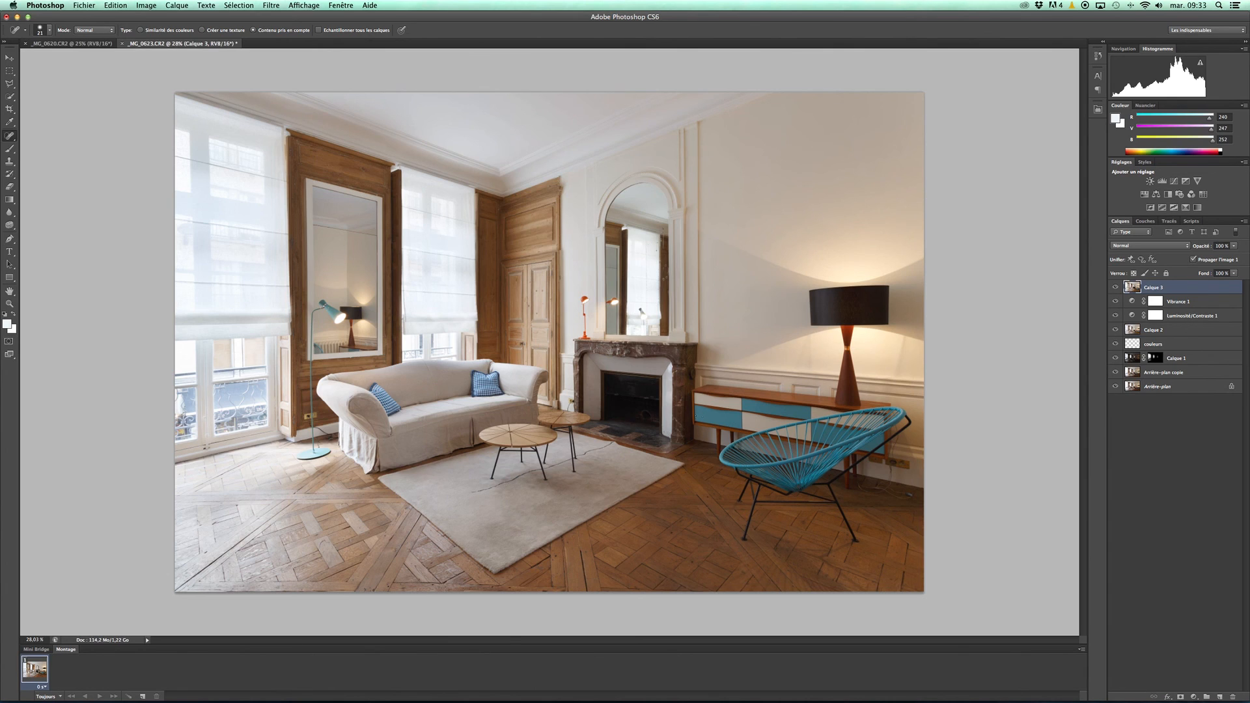
left_click(1156, 194)
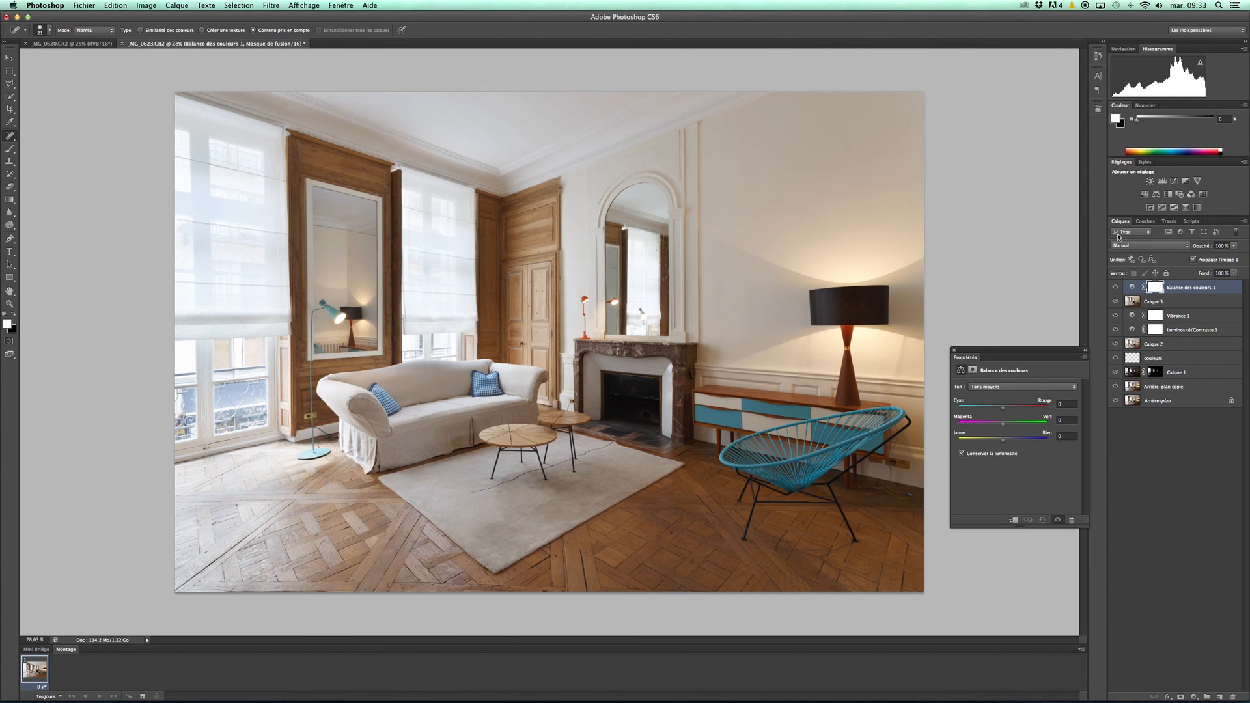
left_click_drag(1018, 444, 999, 445)
left_click_drag(996, 444, 1006, 444)
left_click_drag(998, 412, 1009, 412)
left_click_drag(1002, 412, 999, 412)
- Compare the image with and without the Balance des couleurs adjustment, and against the original Arrière-plan layer alone
left_click(1116, 287)
left_click(1116, 288)
left_click(954, 353)
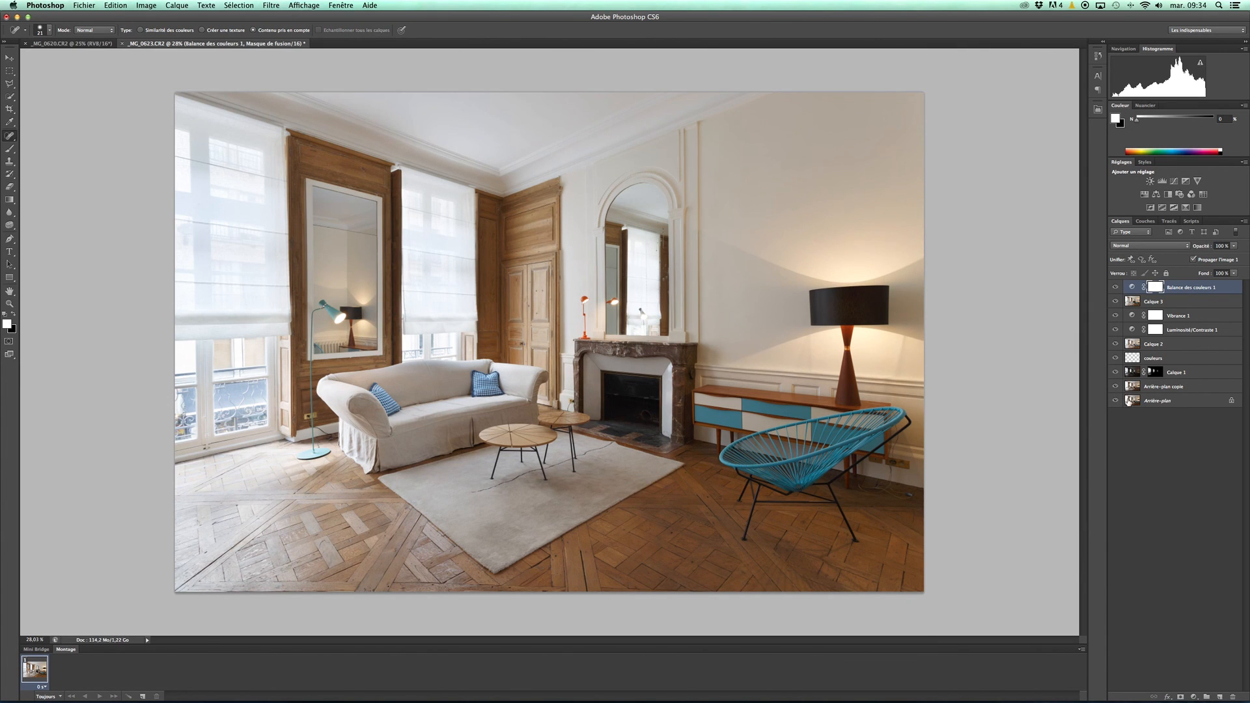
left_click(1117, 402, "alt")
left_click(1117, 402, "alt")
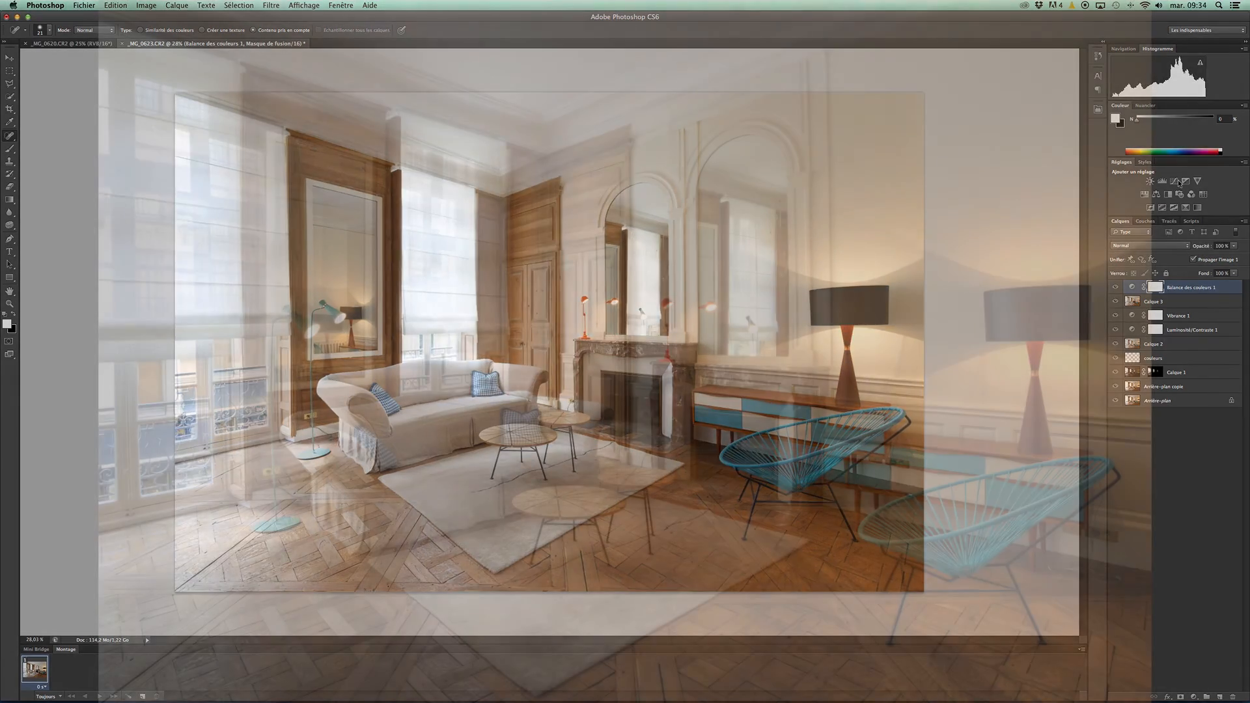